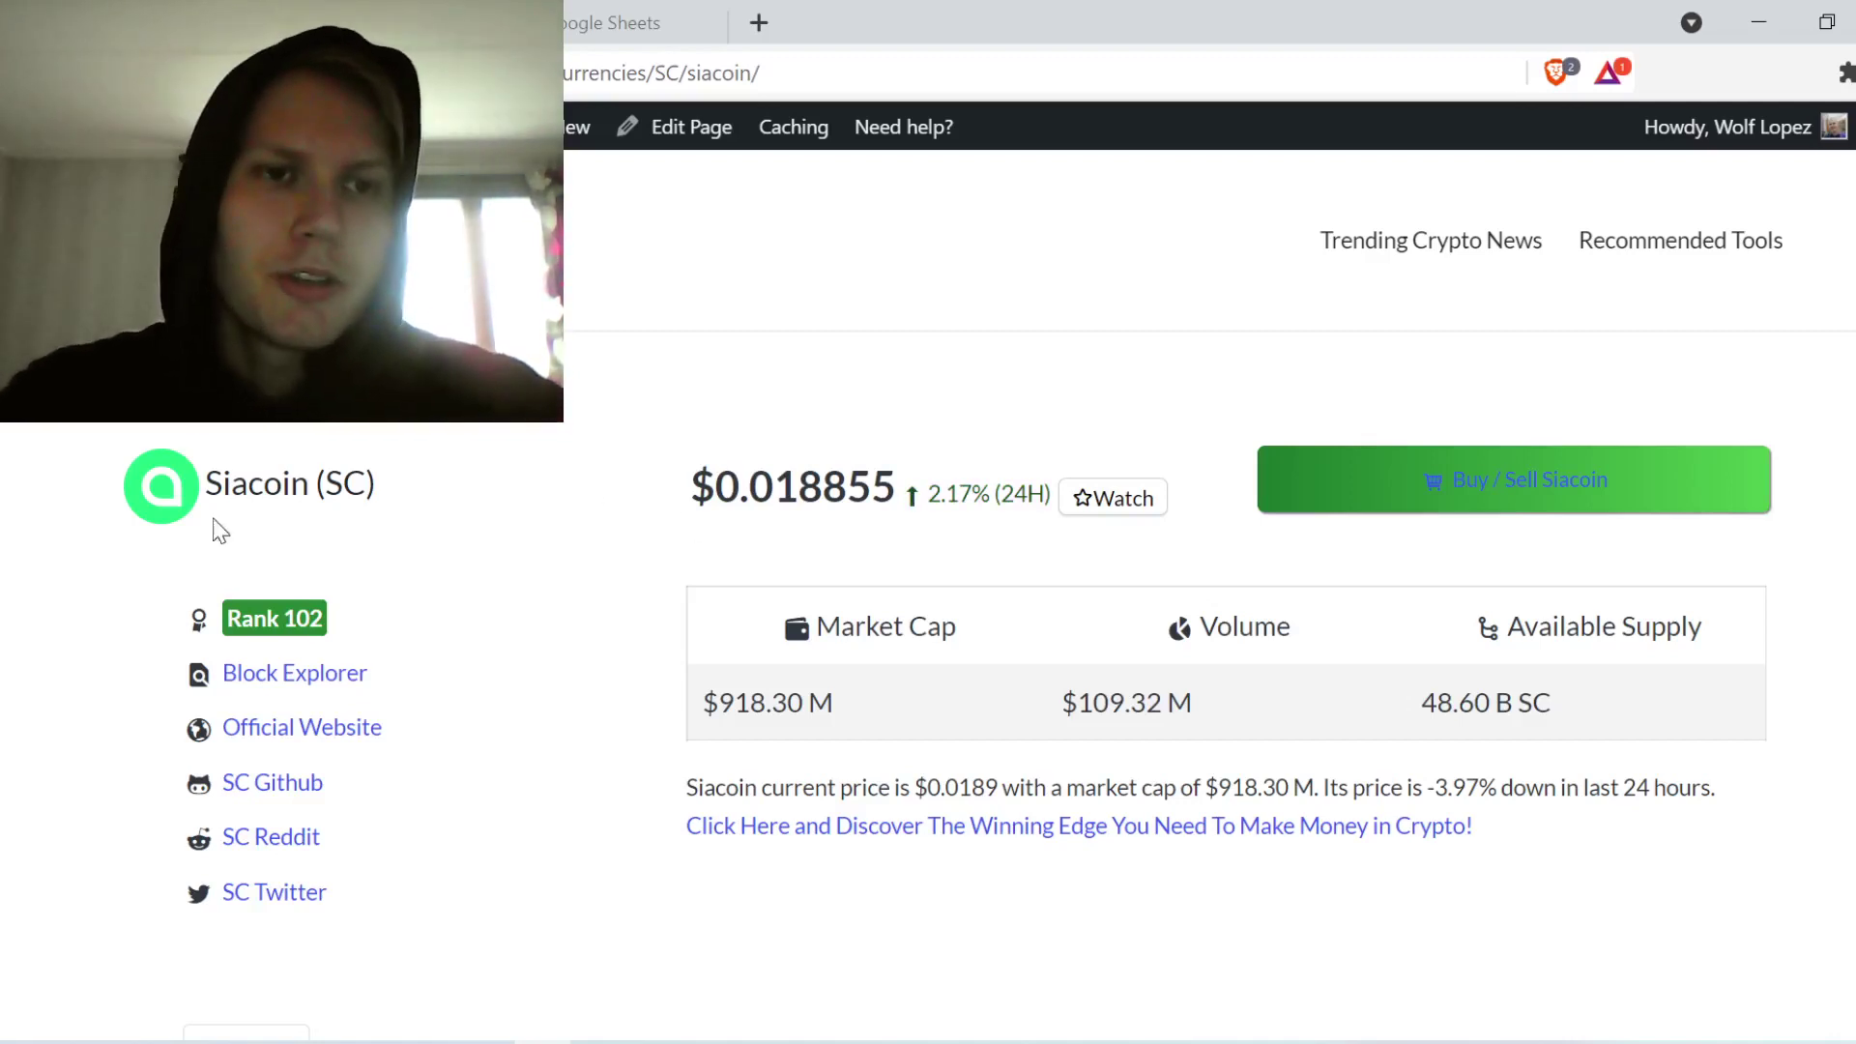
pyautogui.hotkey('ctrl', 'Tab')
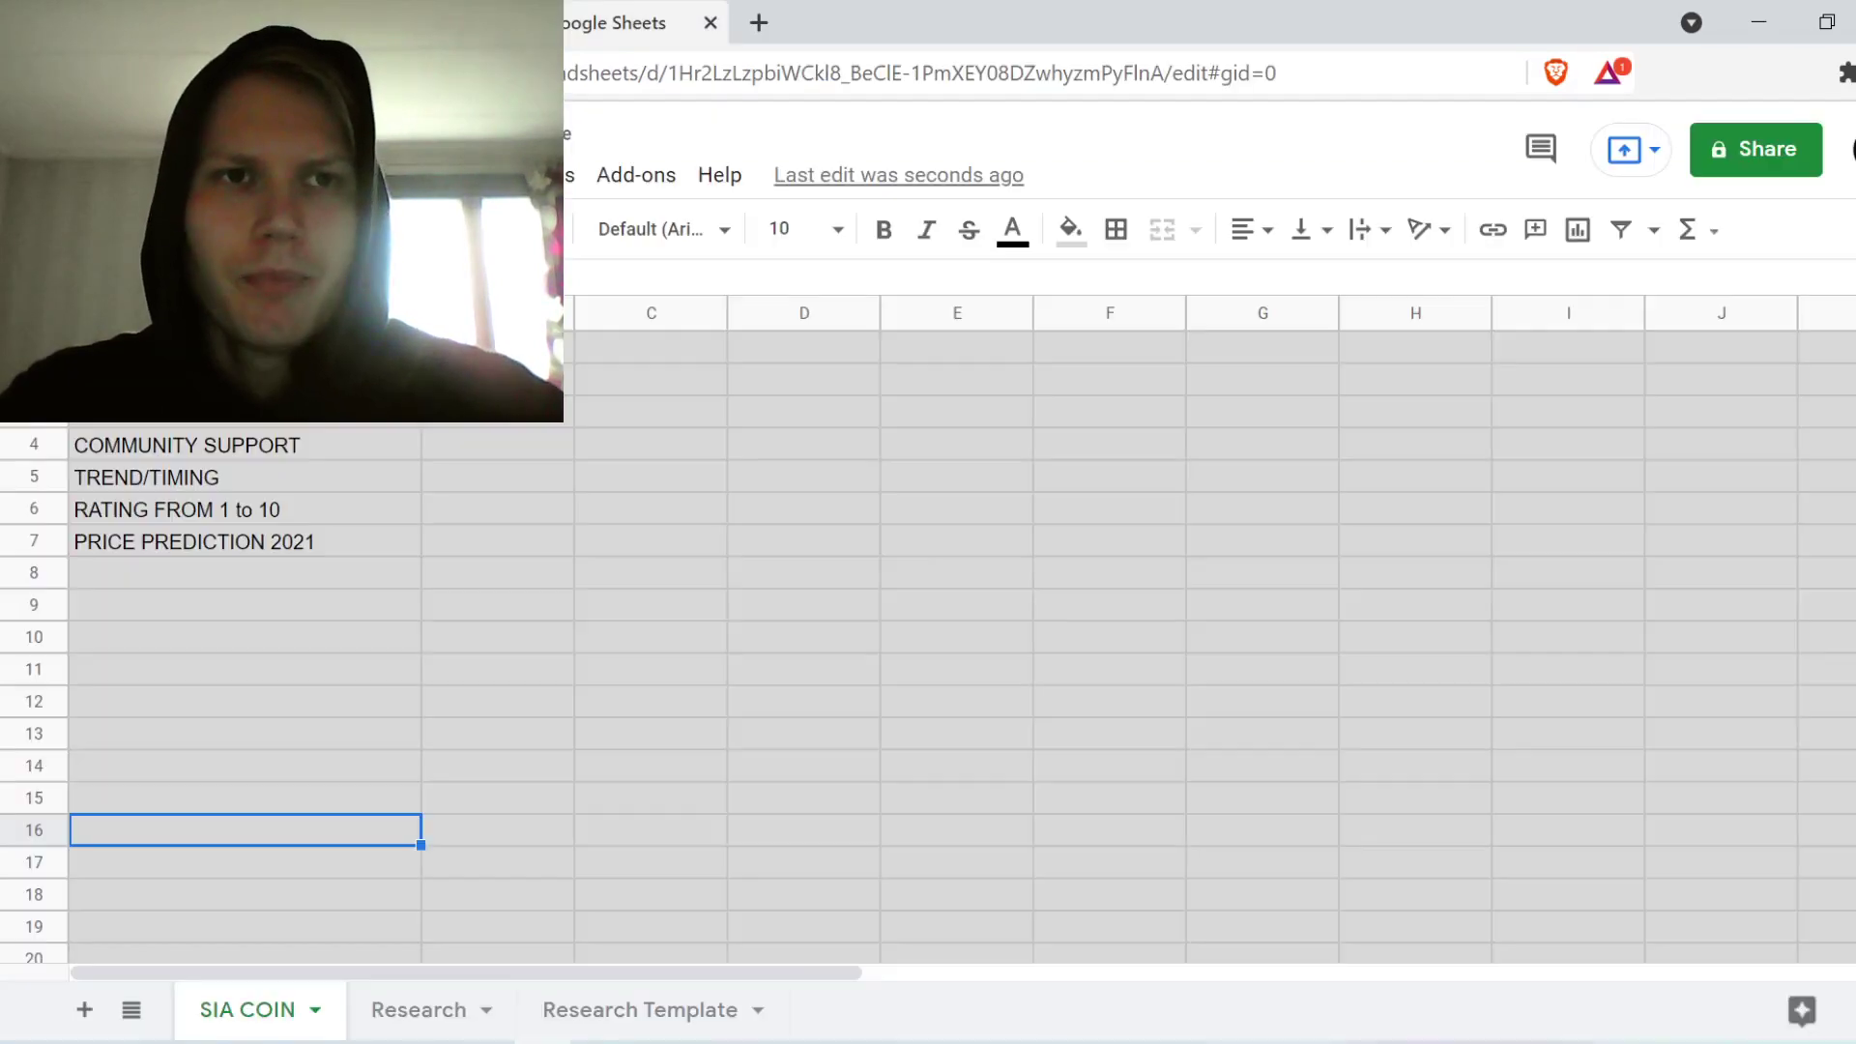
pyautogui.click(590, 564)
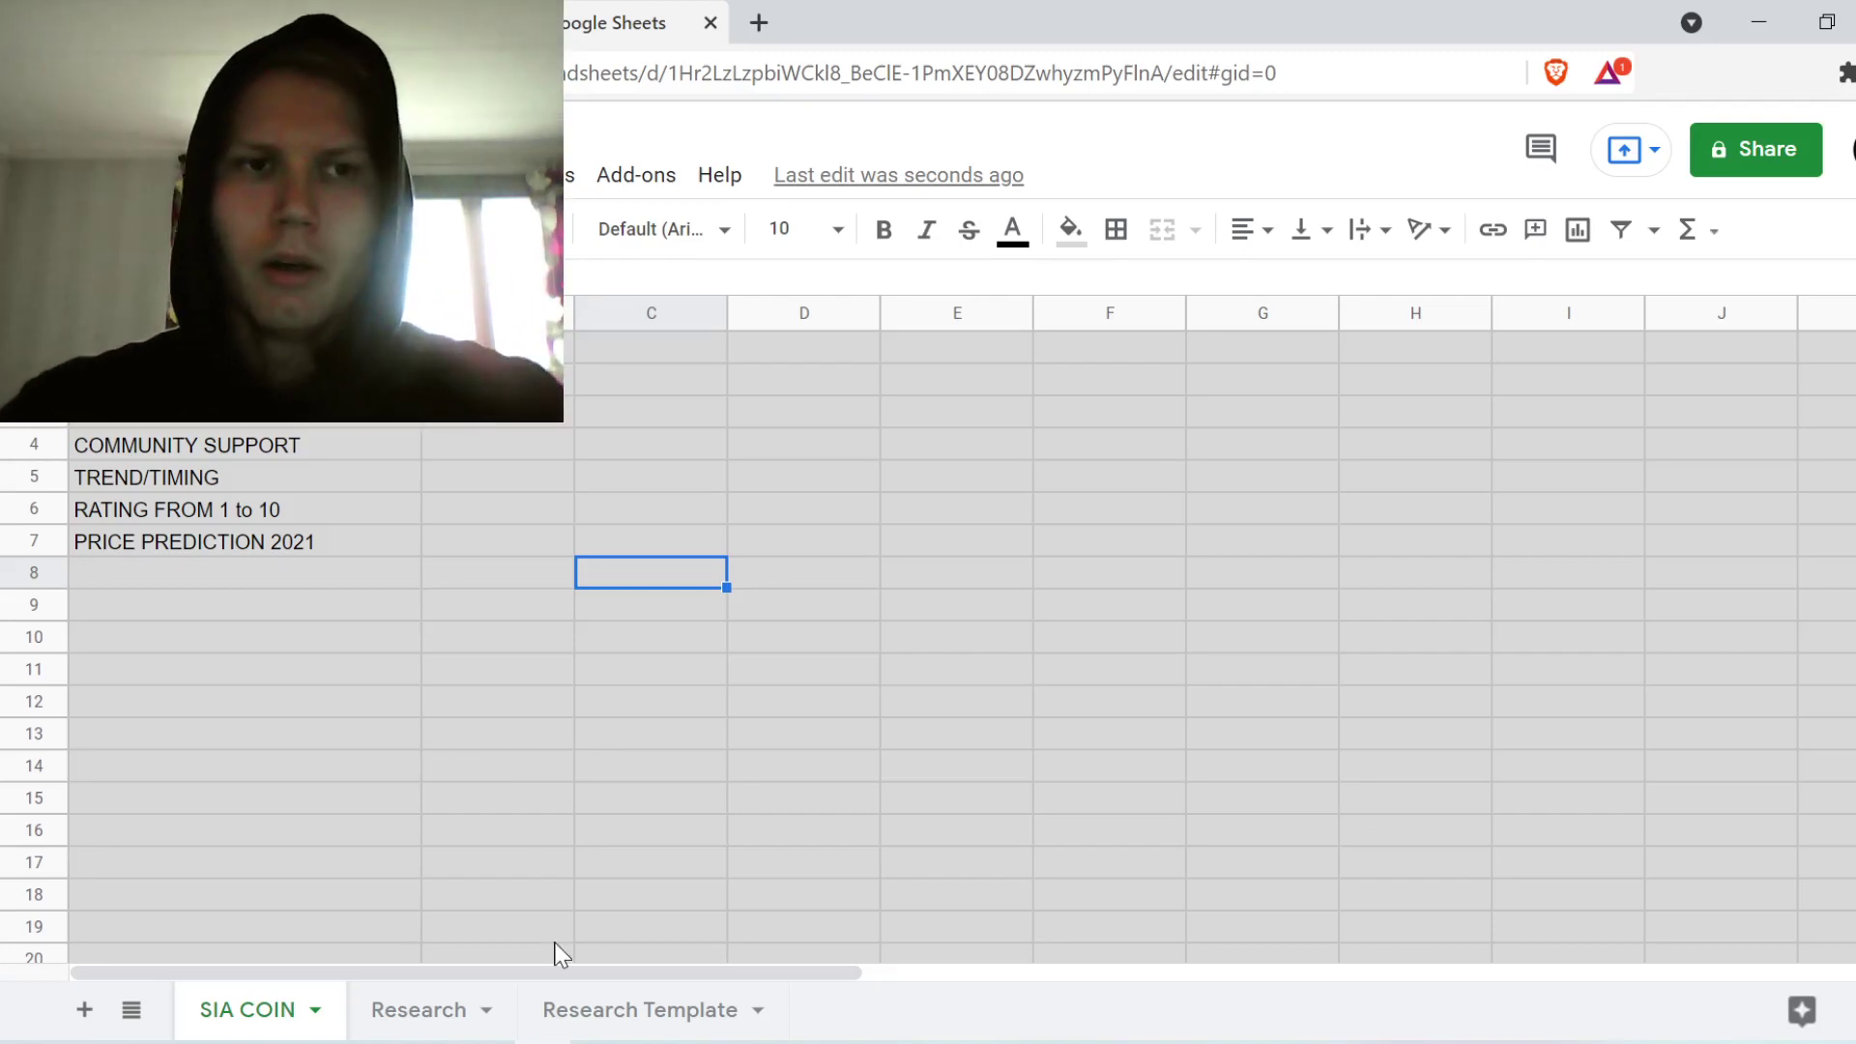
pyautogui.click(462, 607)
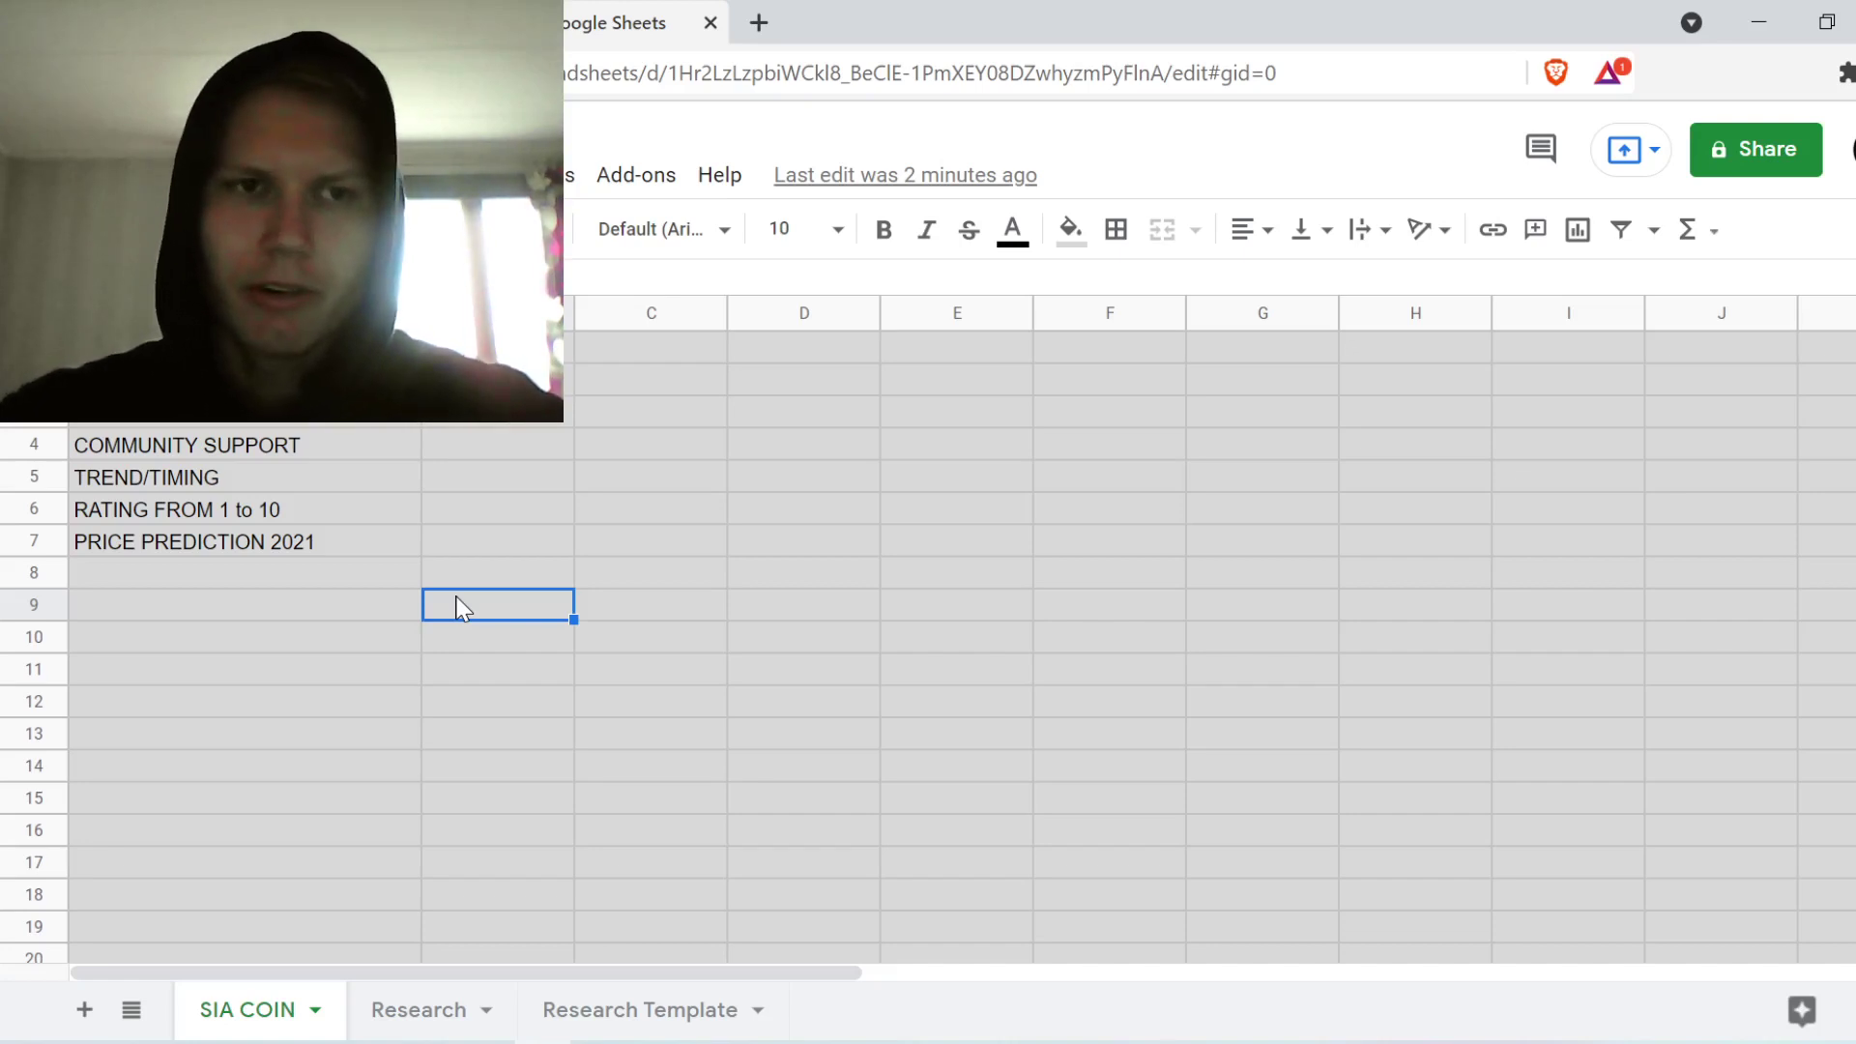
pyautogui.click(396, 809)
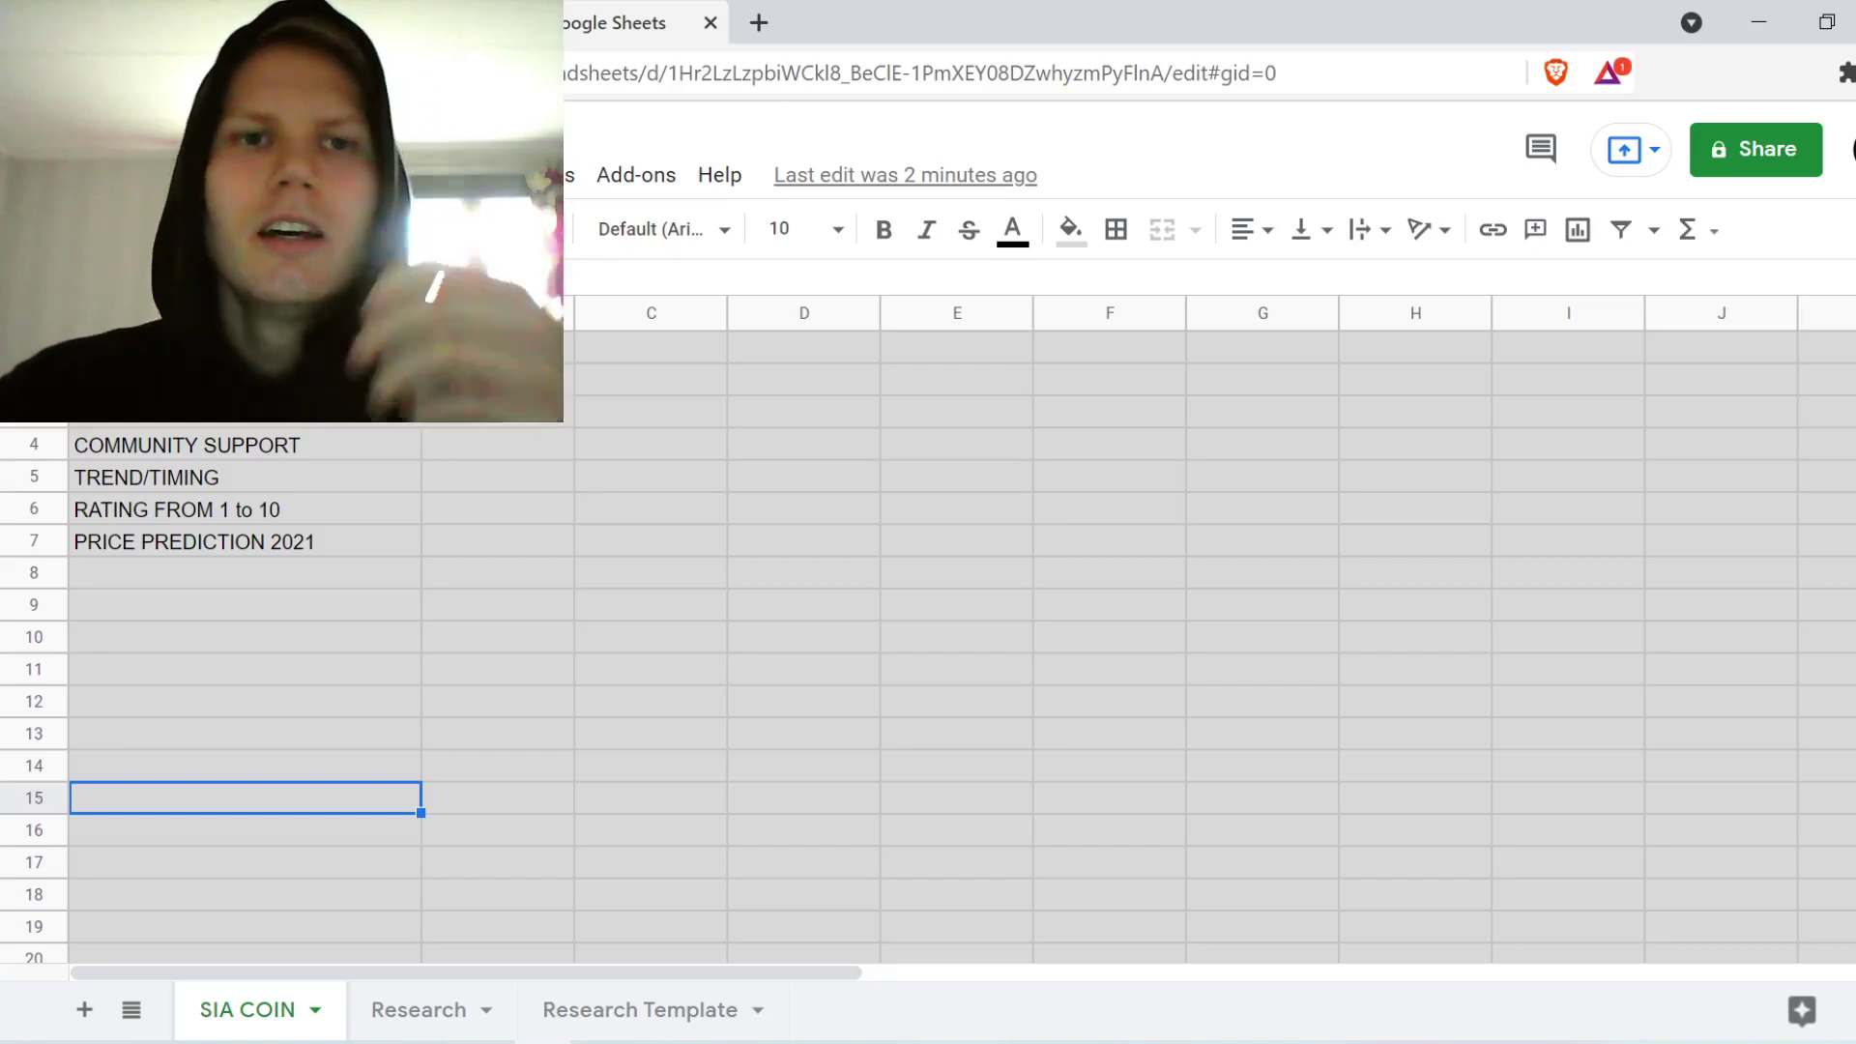
# Return to the Siacoin price page and scroll down to its project links
pyautogui.hotkey('ctrl', 'shift', 'Tab')
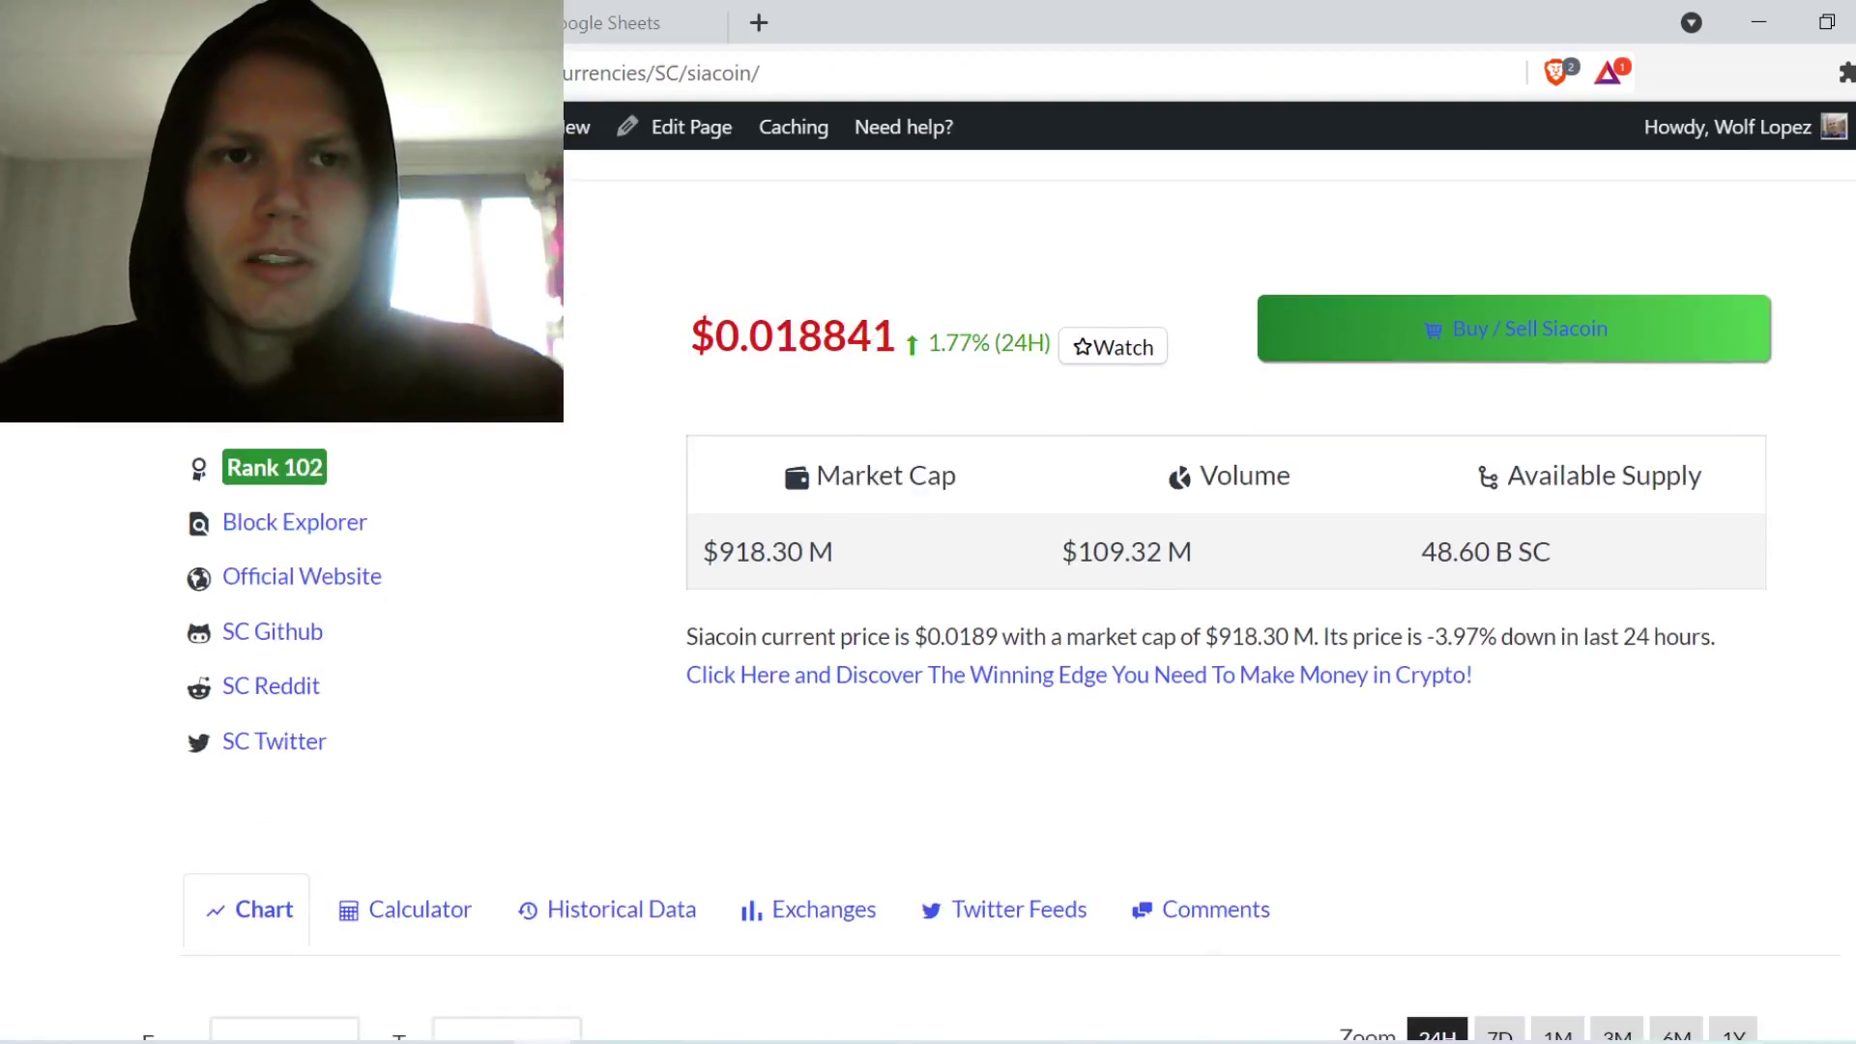
pyautogui.scroll(1, 638, 373)
pyautogui.scroll(-2, 995, 360)
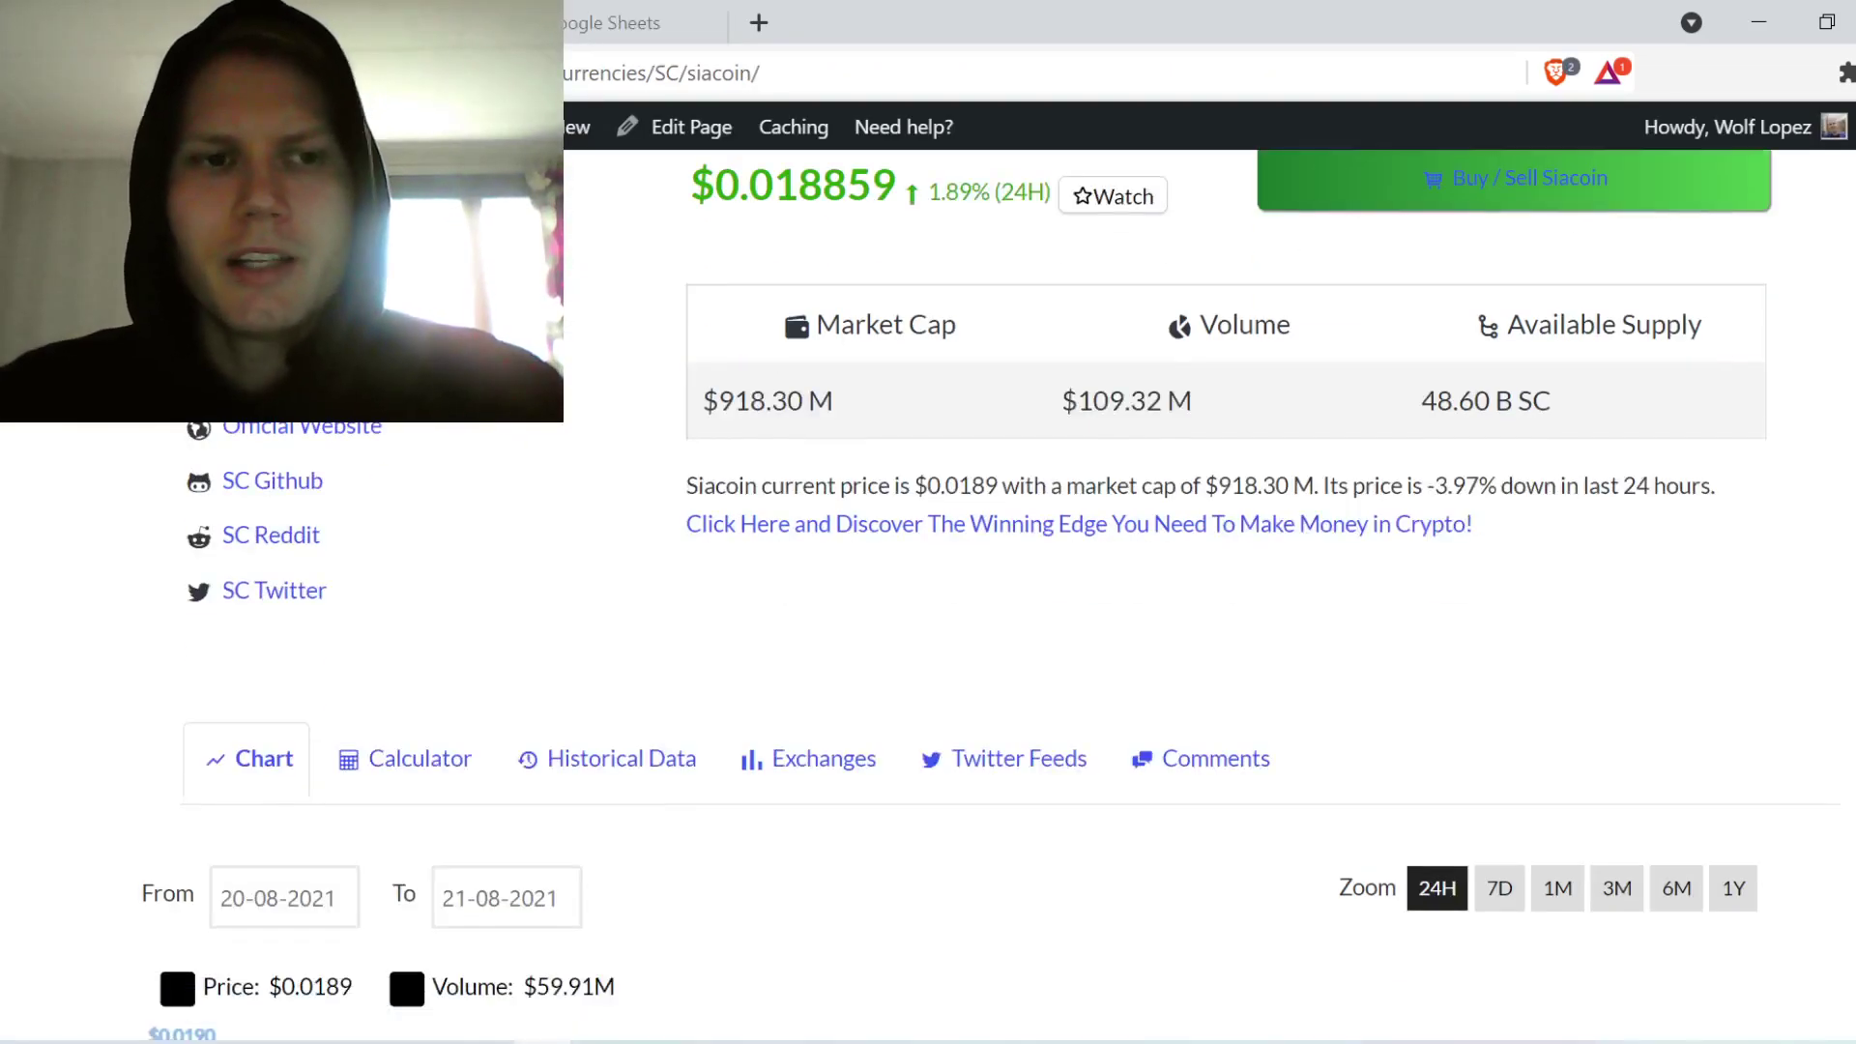
pyautogui.scroll(-4, 763, 571)
pyautogui.scroll(6, 1441, 604)
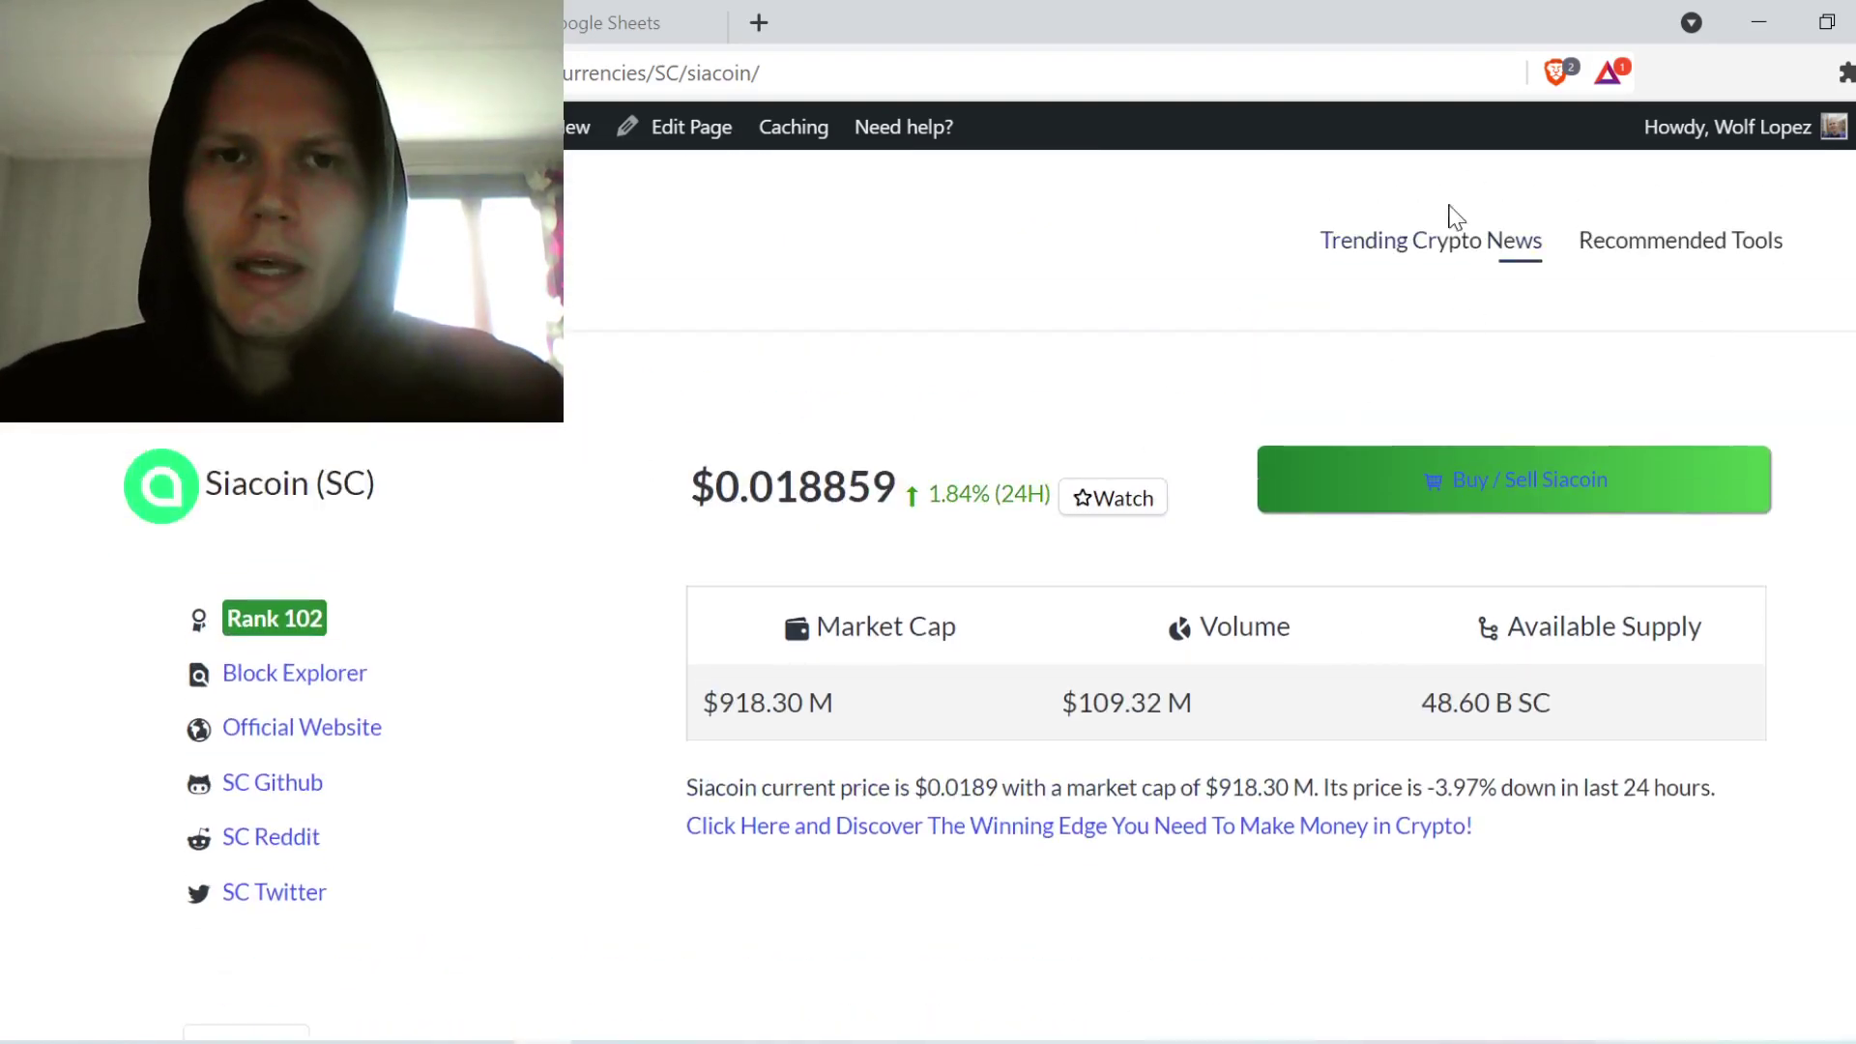
pyautogui.scroll(-2, 1208, 435)
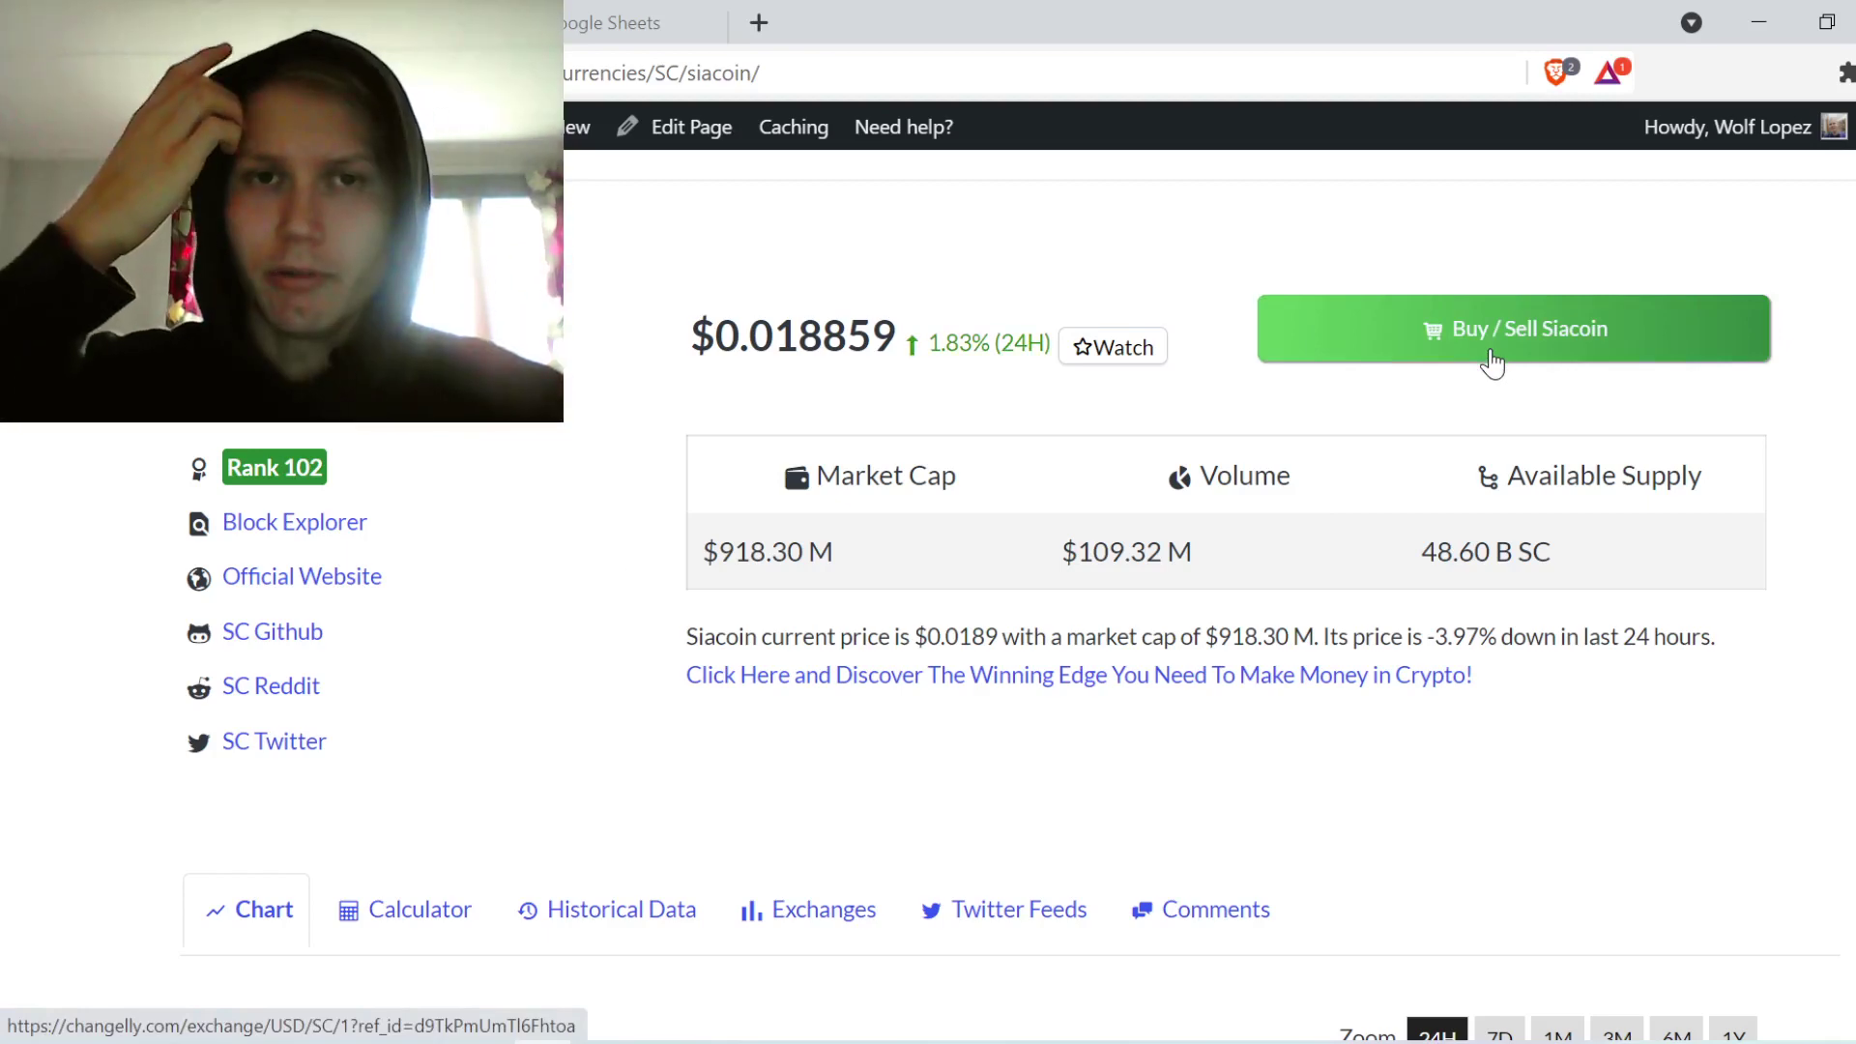
pyautogui.scroll(-5, 1314, 607)
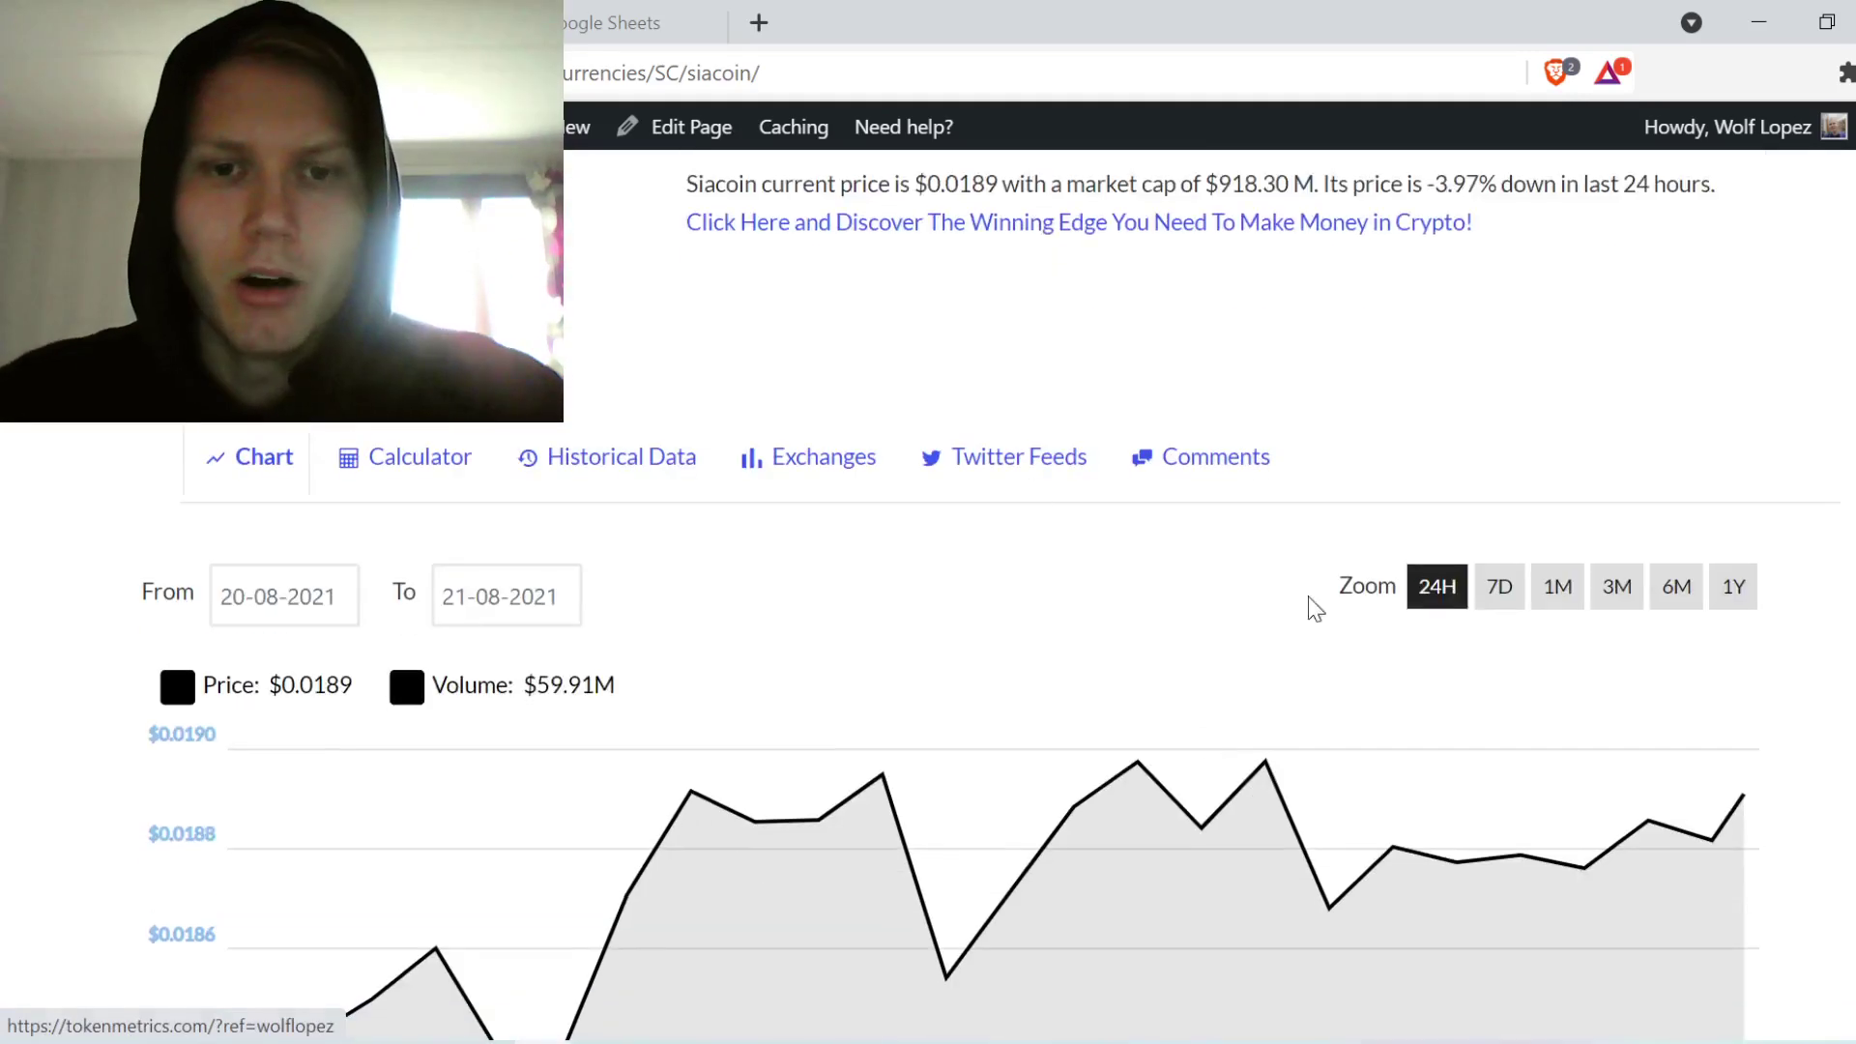
pyautogui.scroll(-6, 640, 439)
pyautogui.scroll(12, 468, 530)
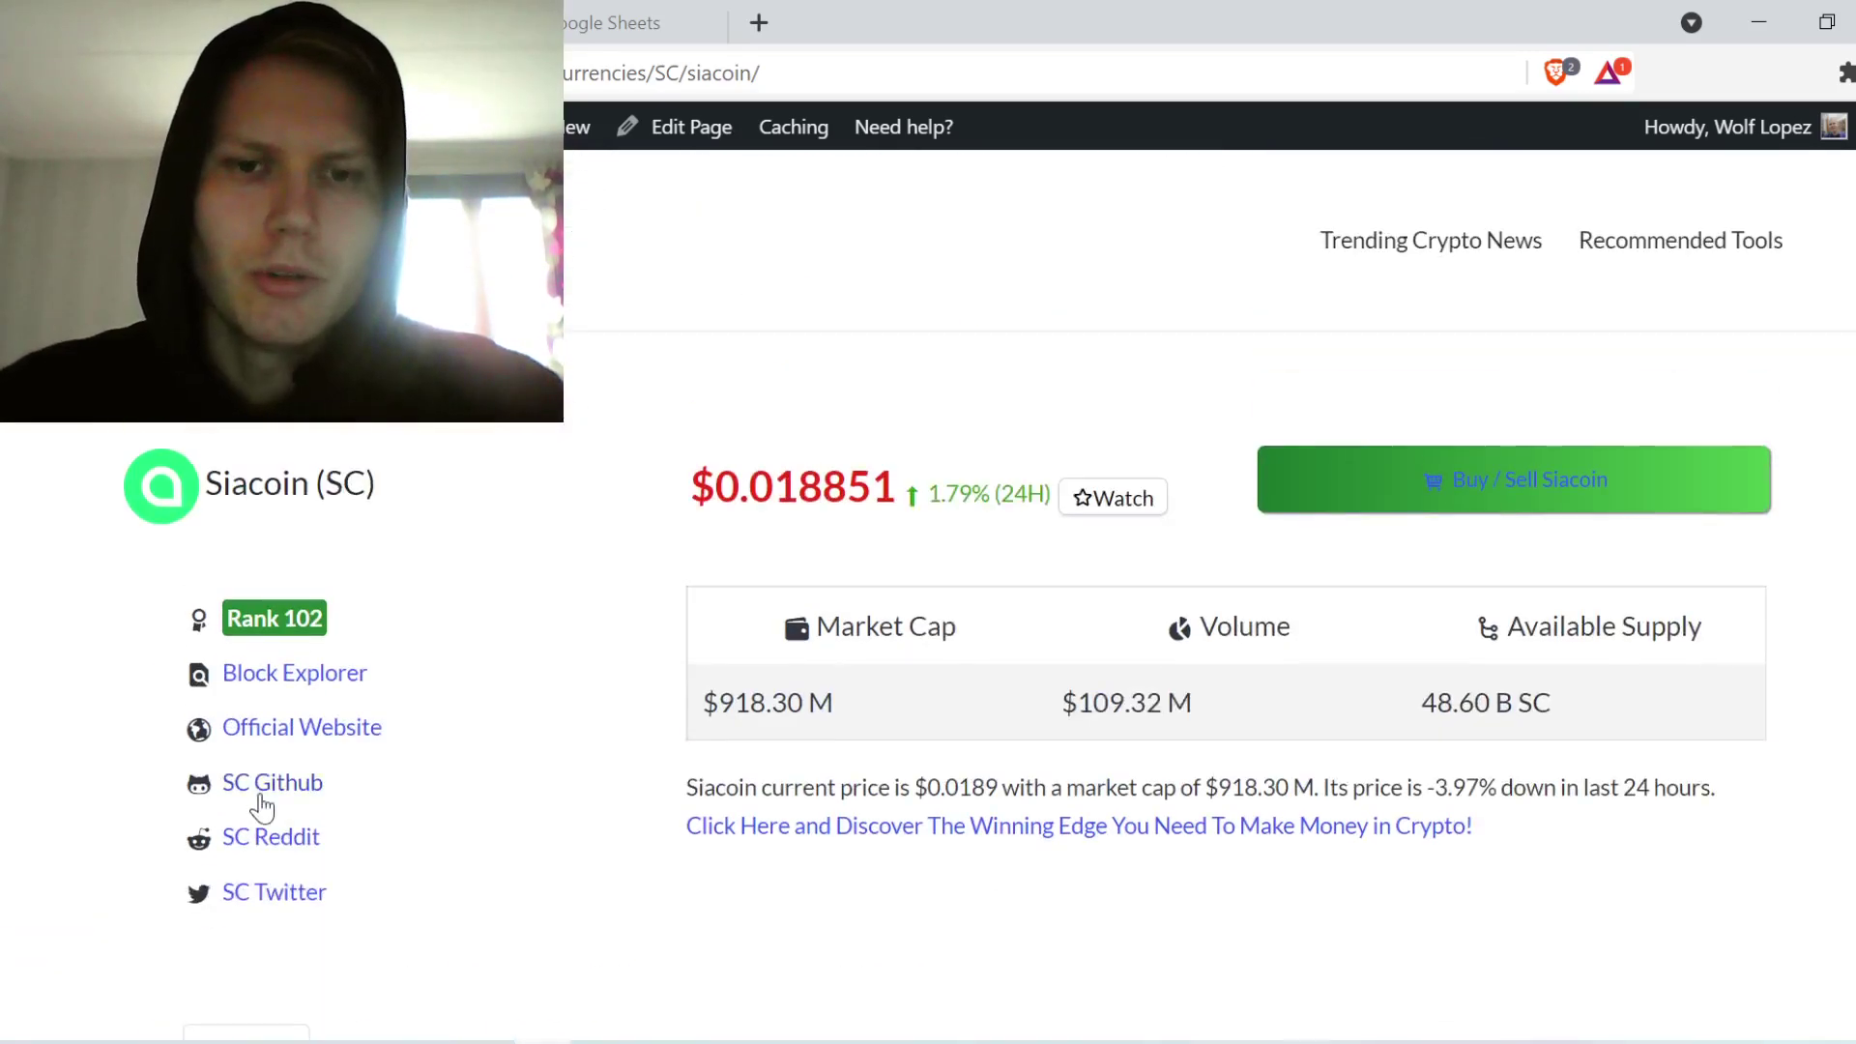
pyautogui.scroll(-3, 261, 805)
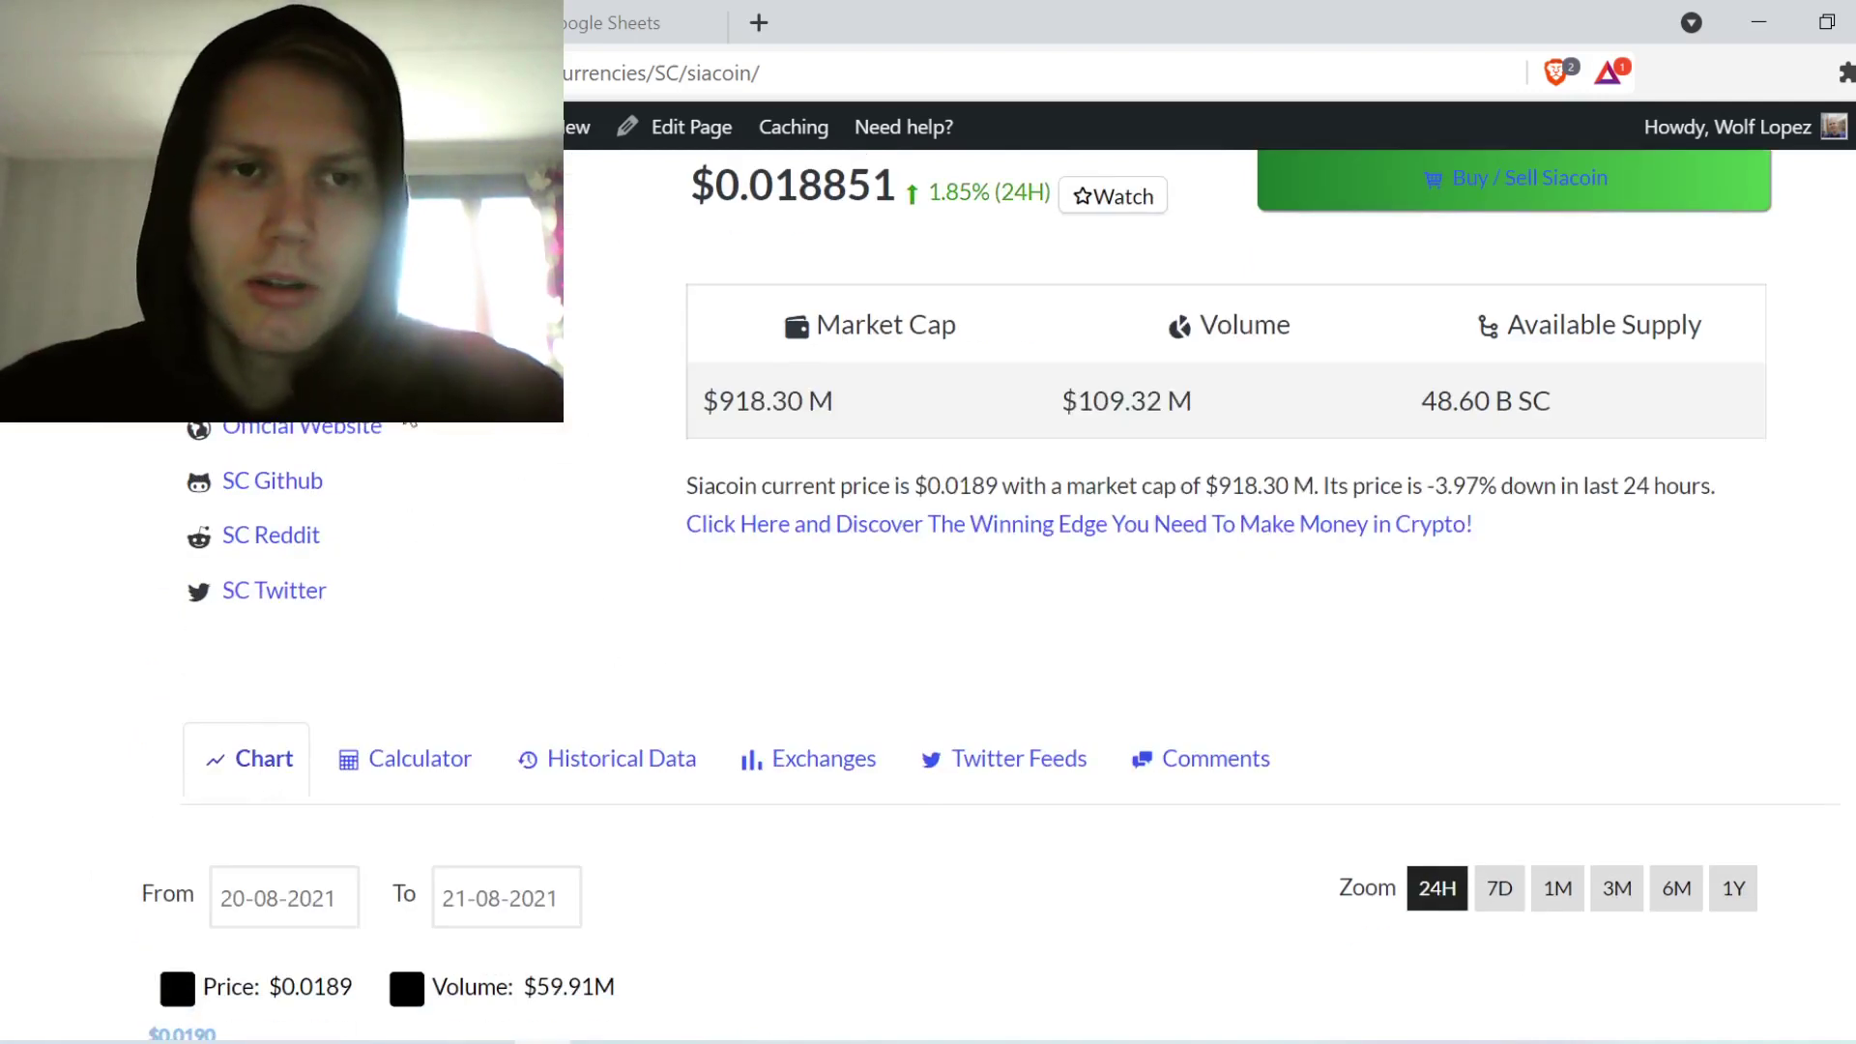
# Open the Official Website, SC GitHub, SC Reddit and SC Twitter links in new tabs, then view the block explorer
pyautogui.rightClick(372, 426)
pyautogui.click(406, 411)
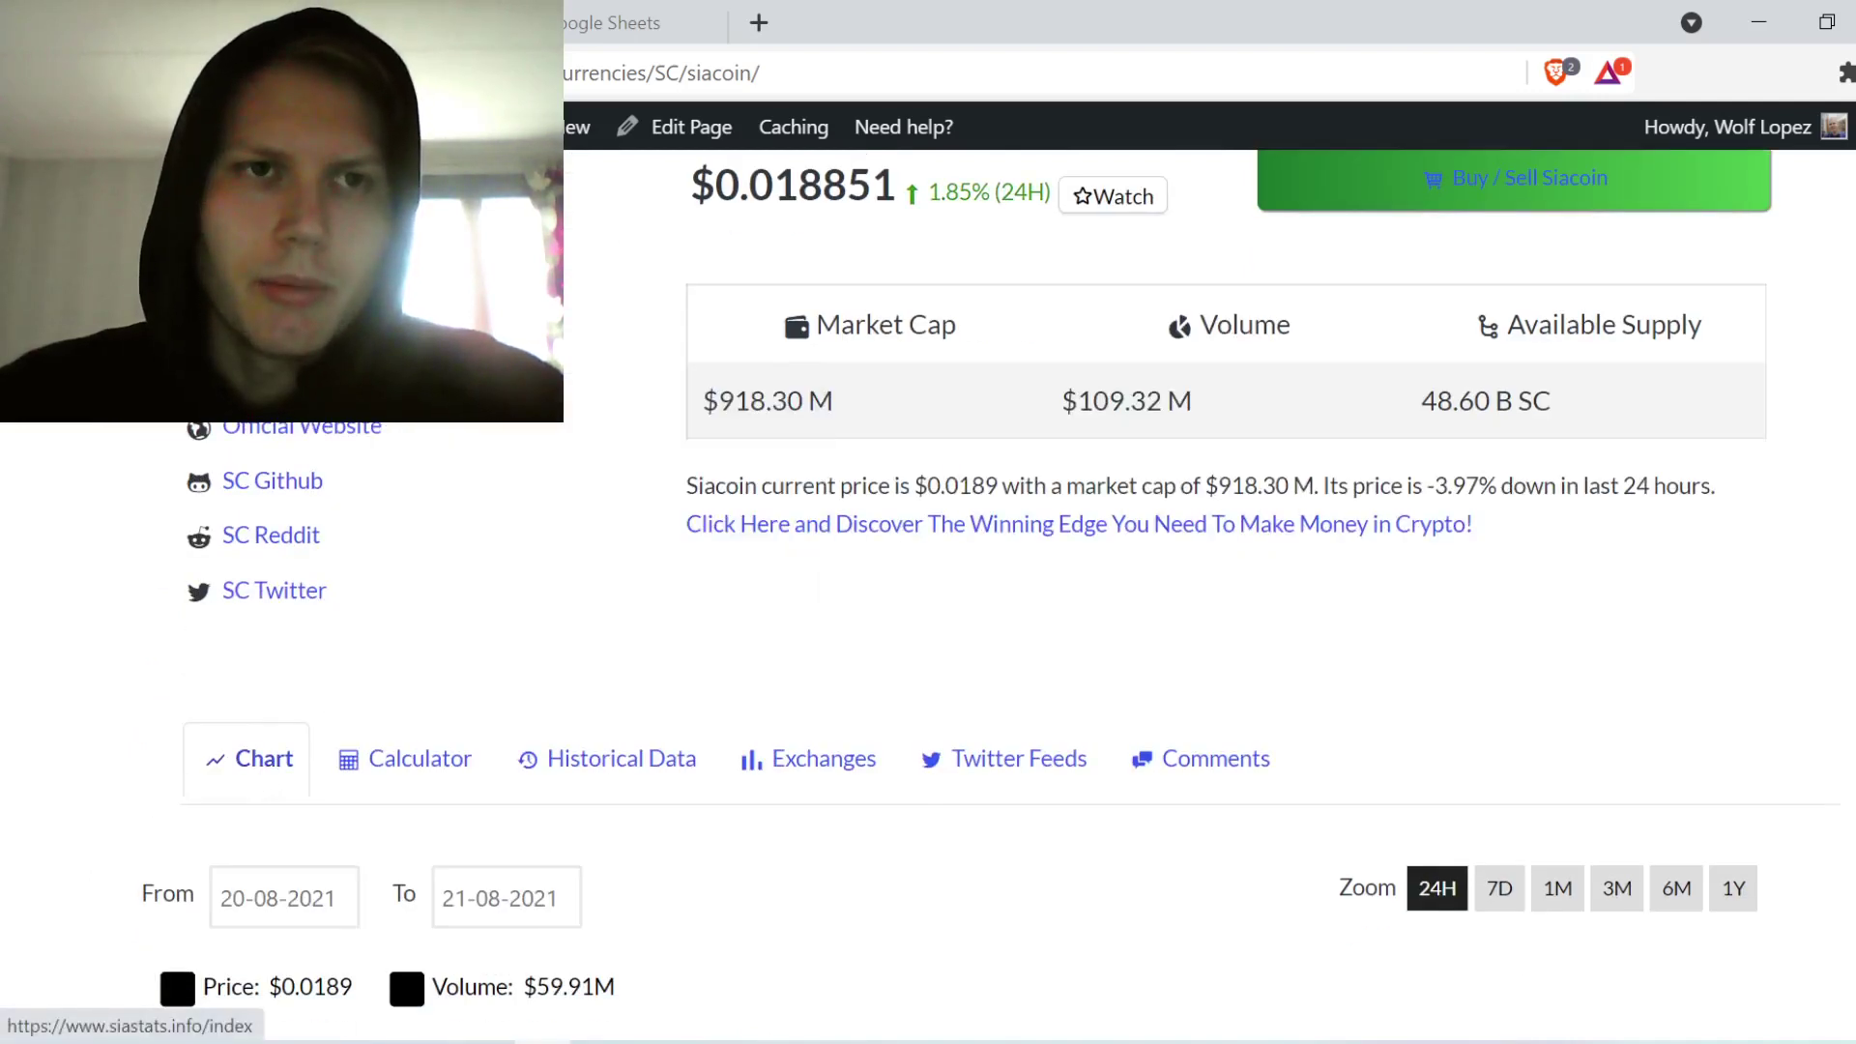
pyautogui.rightClick(372, 435)
pyautogui.click(406, 445)
pyautogui.rightClick(290, 483)
pyautogui.click(367, 506)
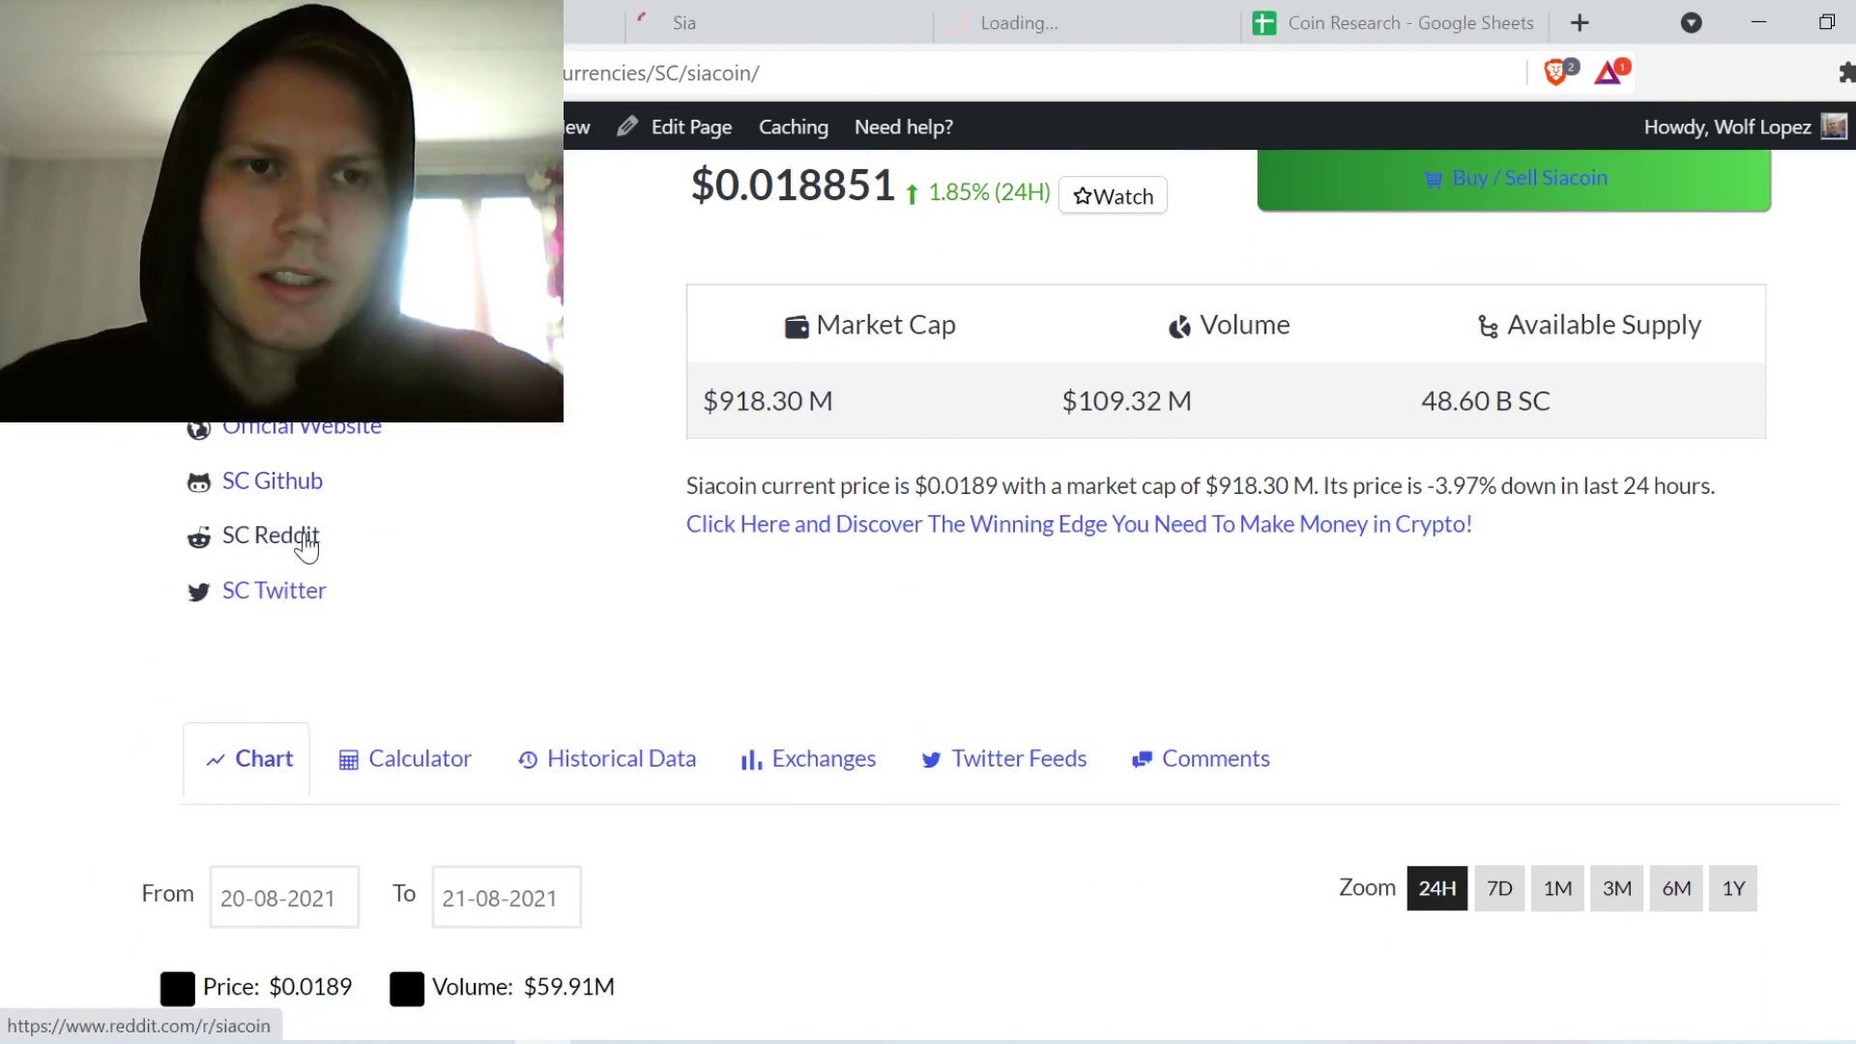
pyautogui.rightClick(311, 541)
pyautogui.click(386, 556)
pyautogui.rightClick(260, 602)
pyautogui.click(324, 622)
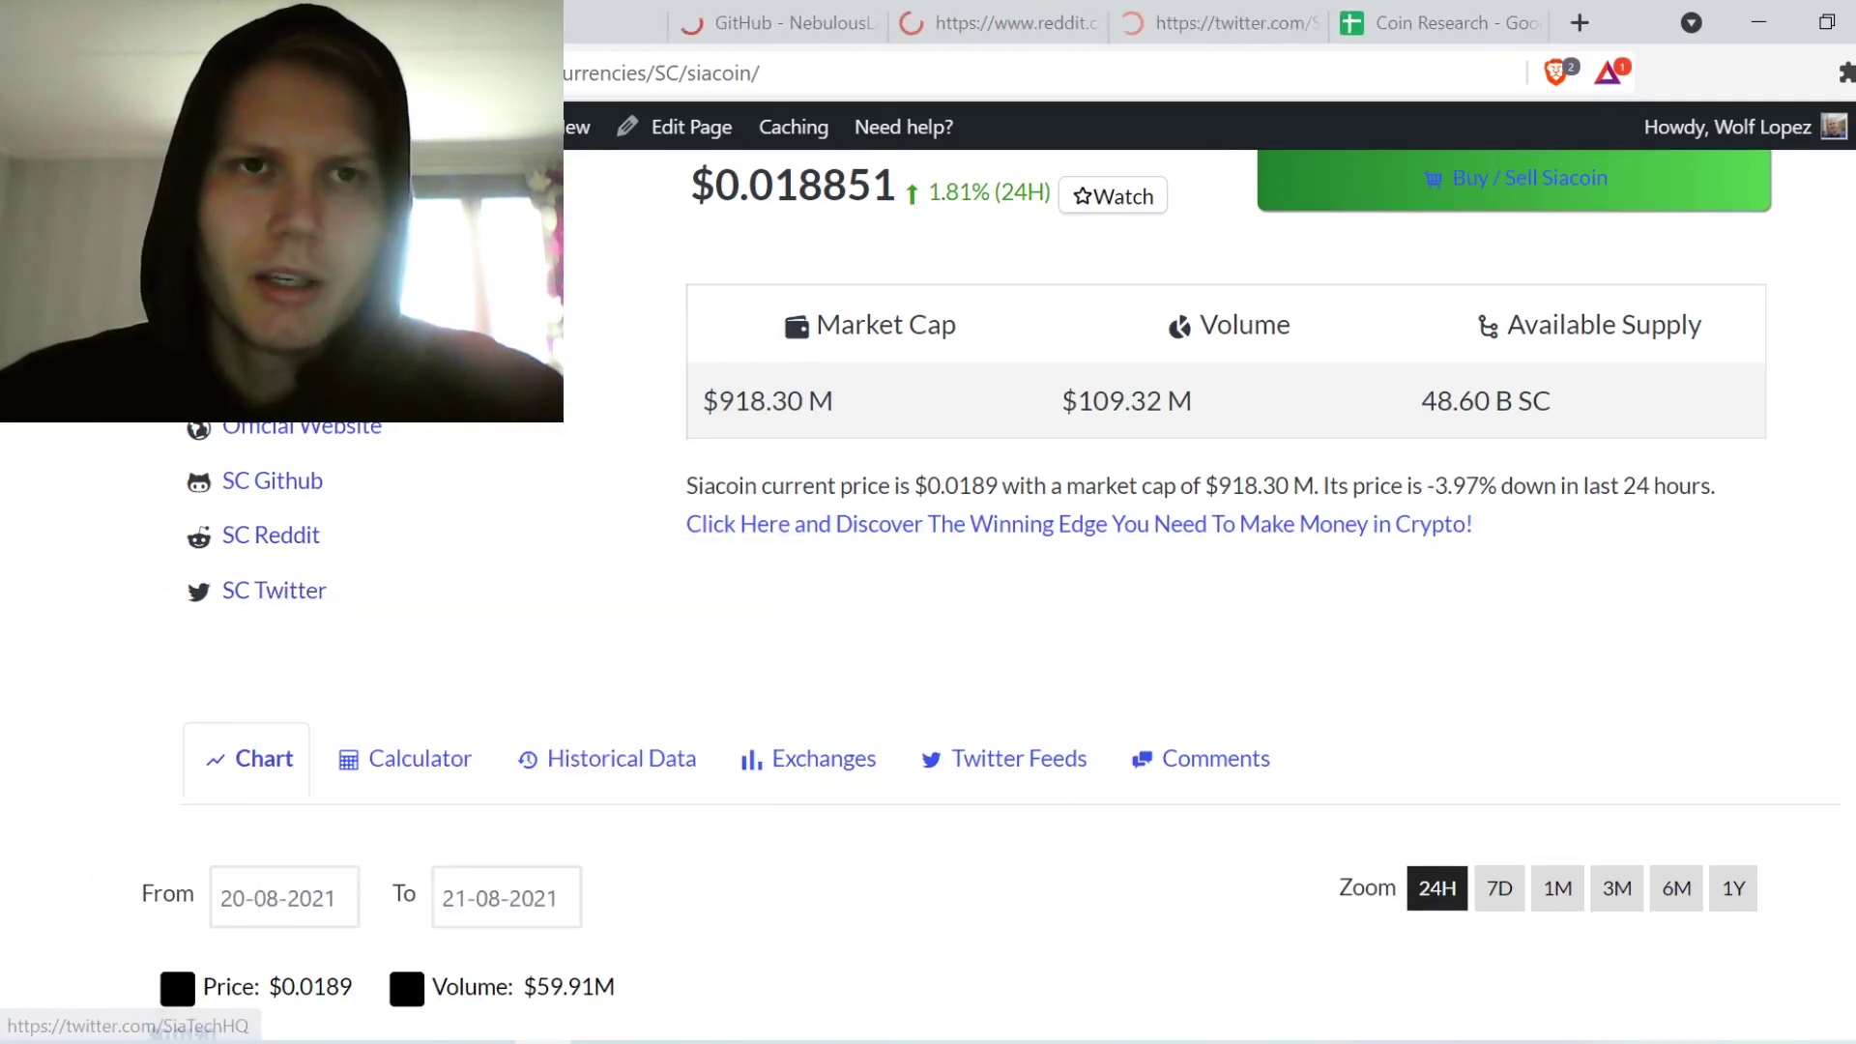
pyautogui.hotkey('ctrl', 'Tab')
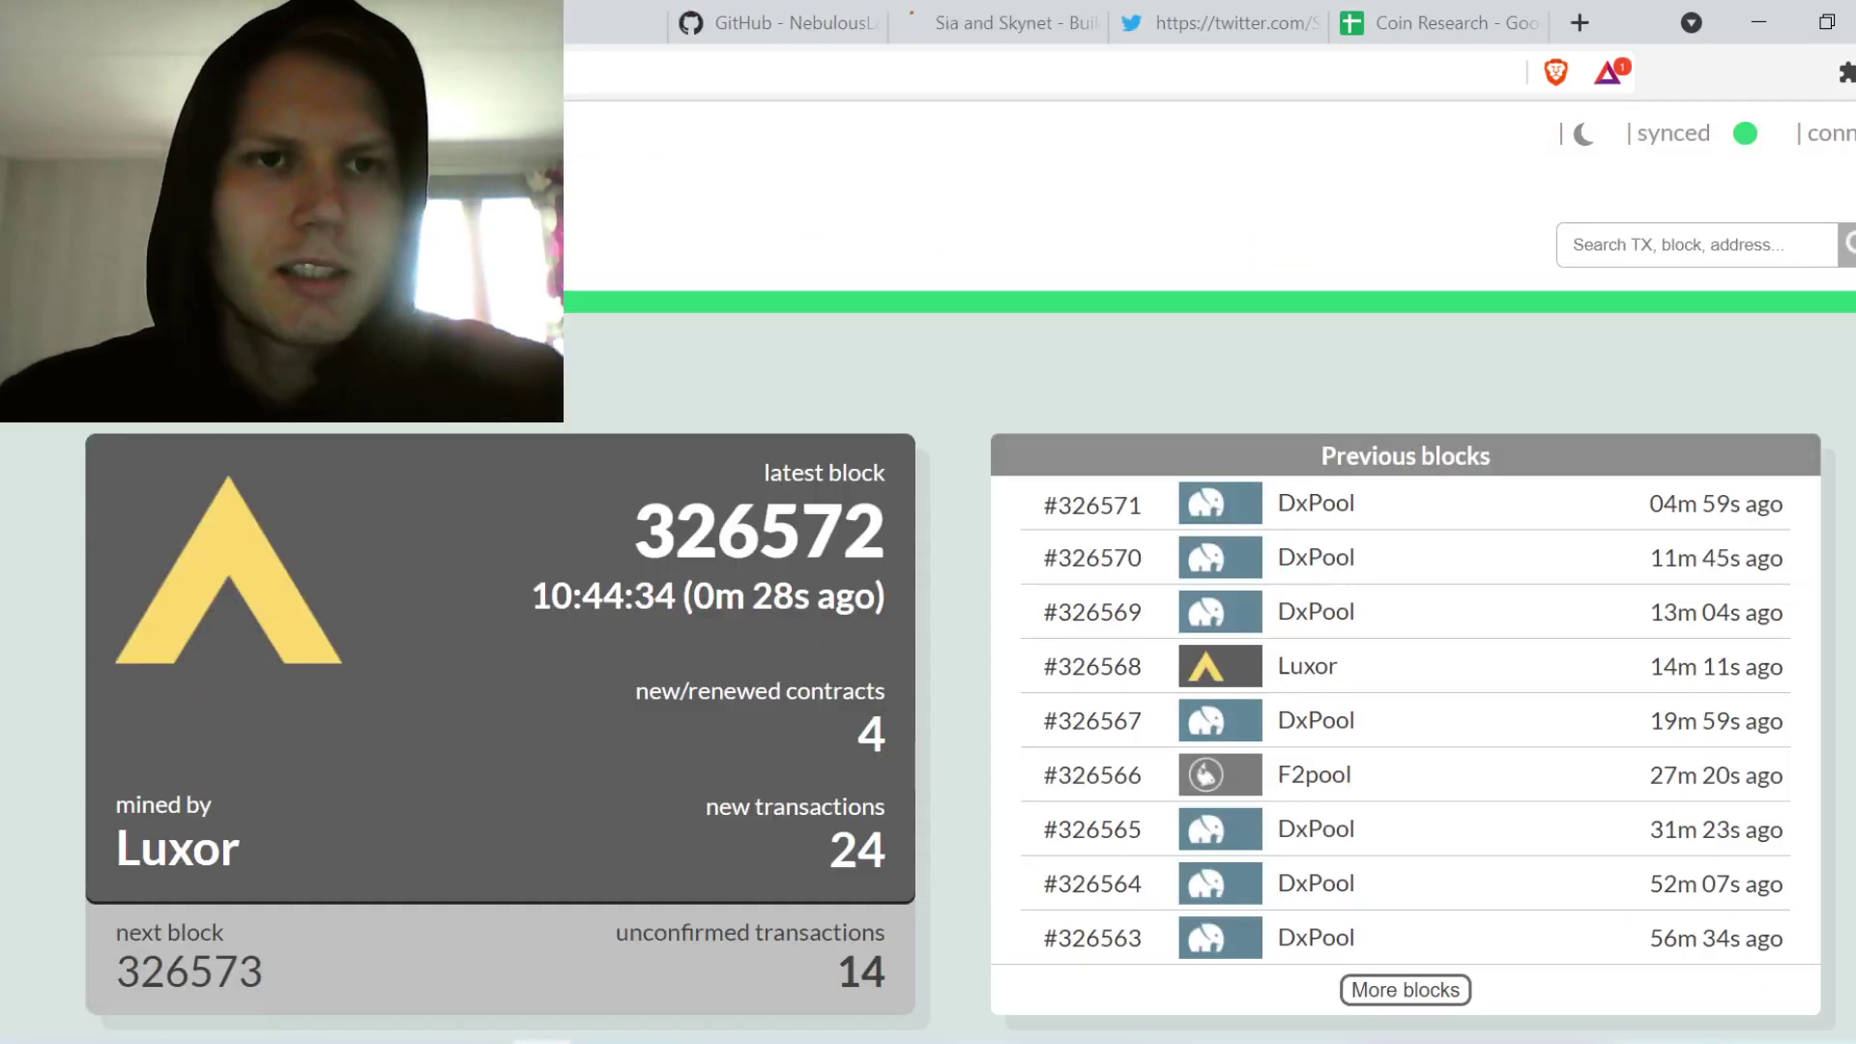
# Scroll through the SiaStats network and storage metrics, then move to the sia.tech homepage
pyautogui.scroll(-2, 602, 416)
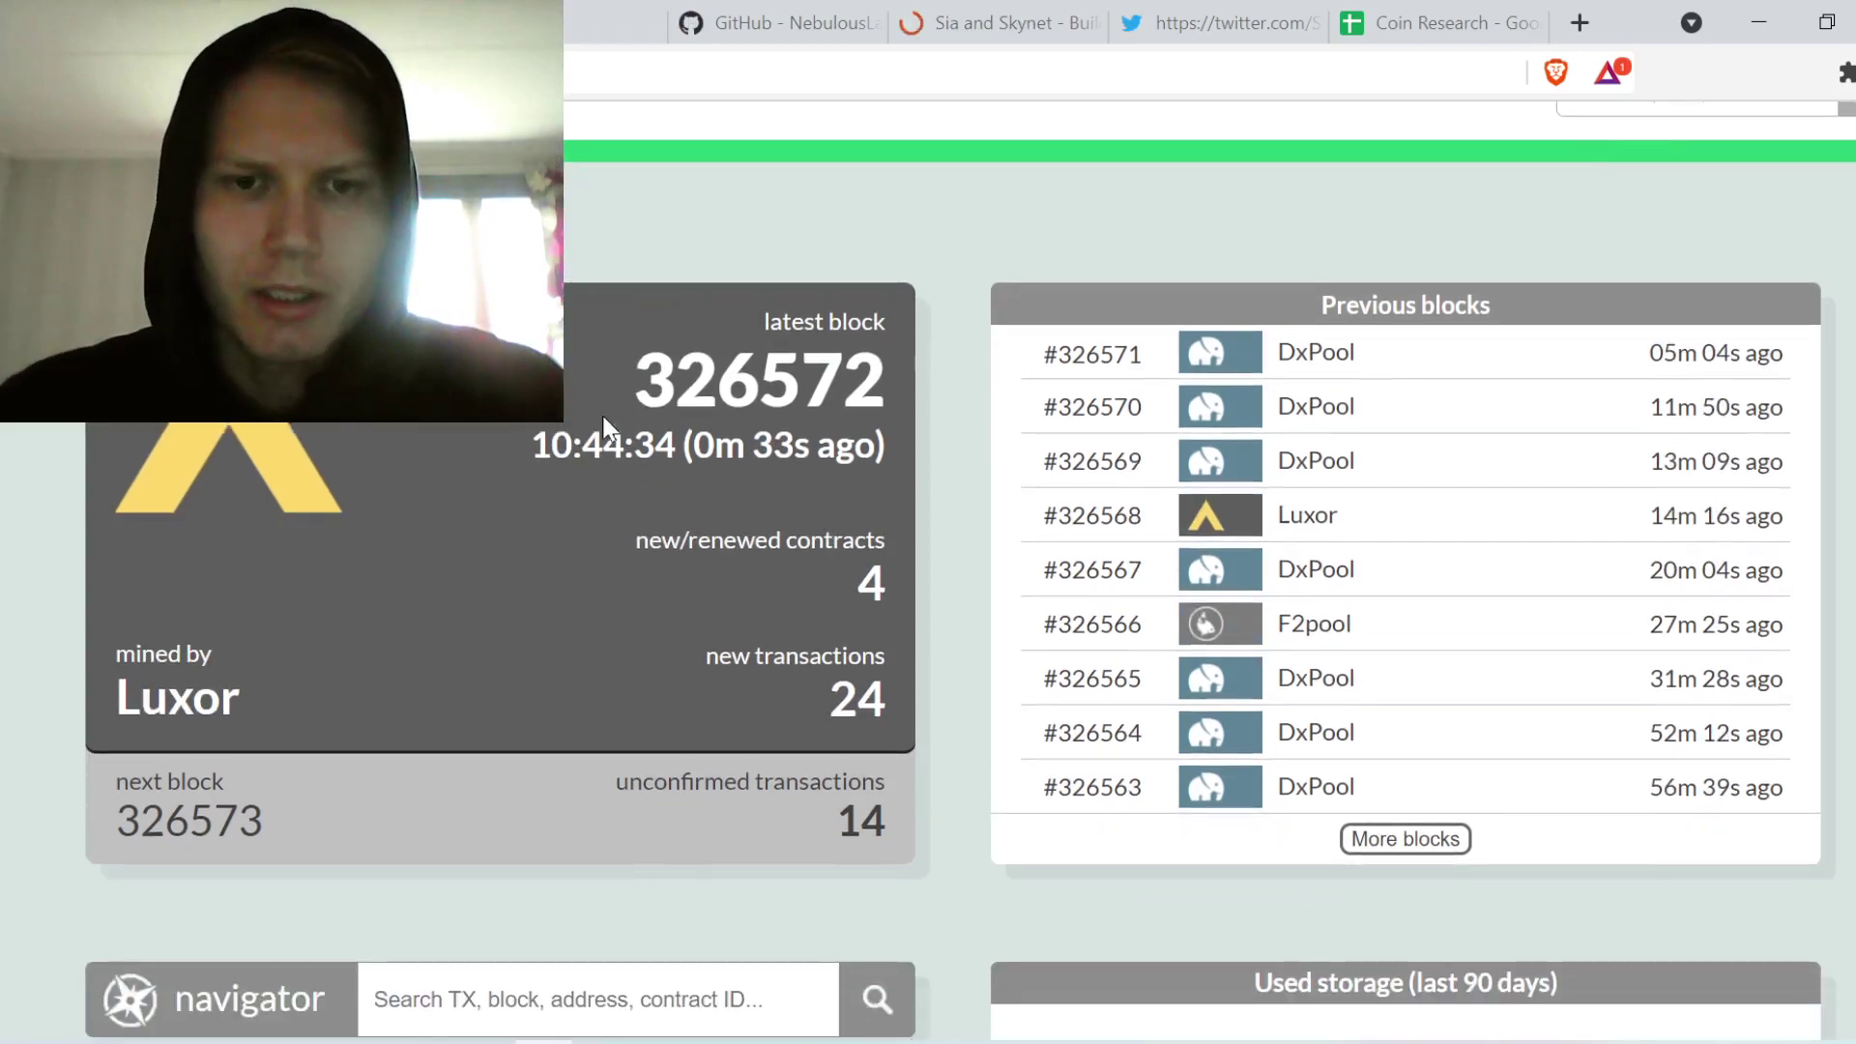
pyautogui.scroll(-5, 601, 416)
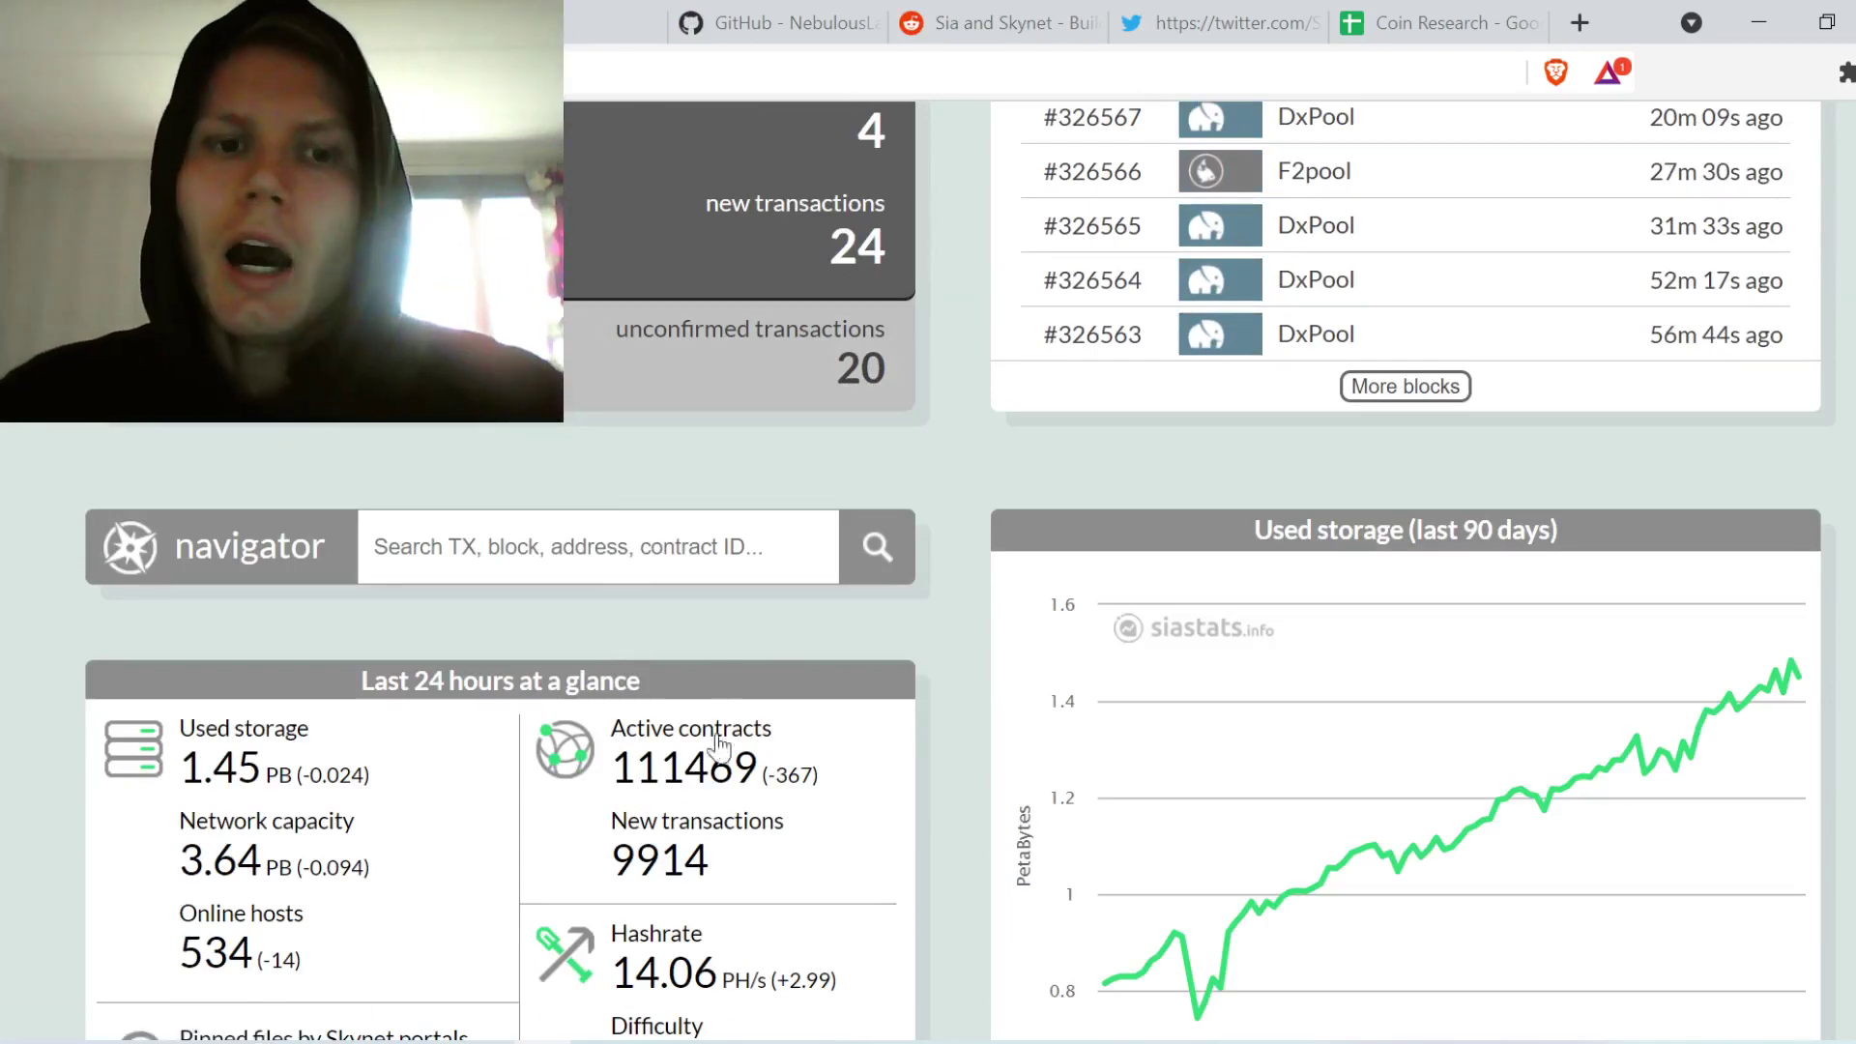
pyautogui.scroll(-12, 717, 746)
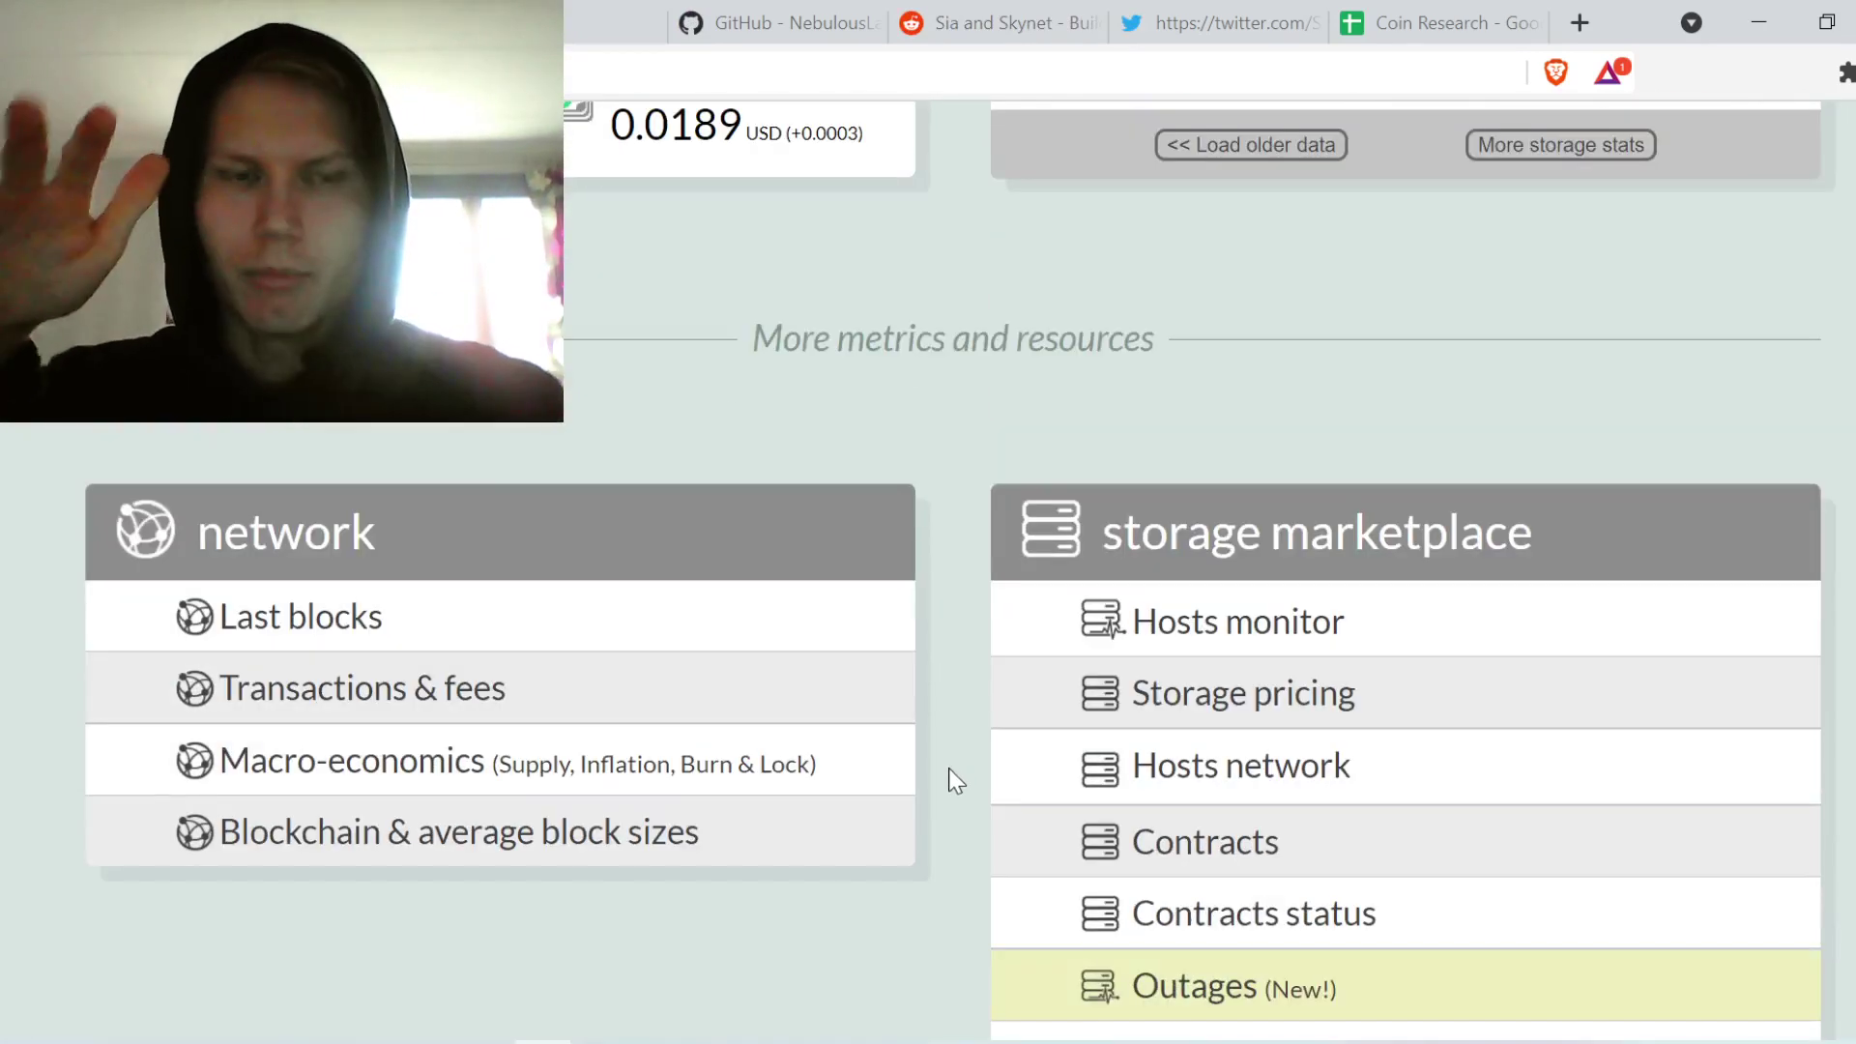
pyautogui.scroll(-5, 998, 738)
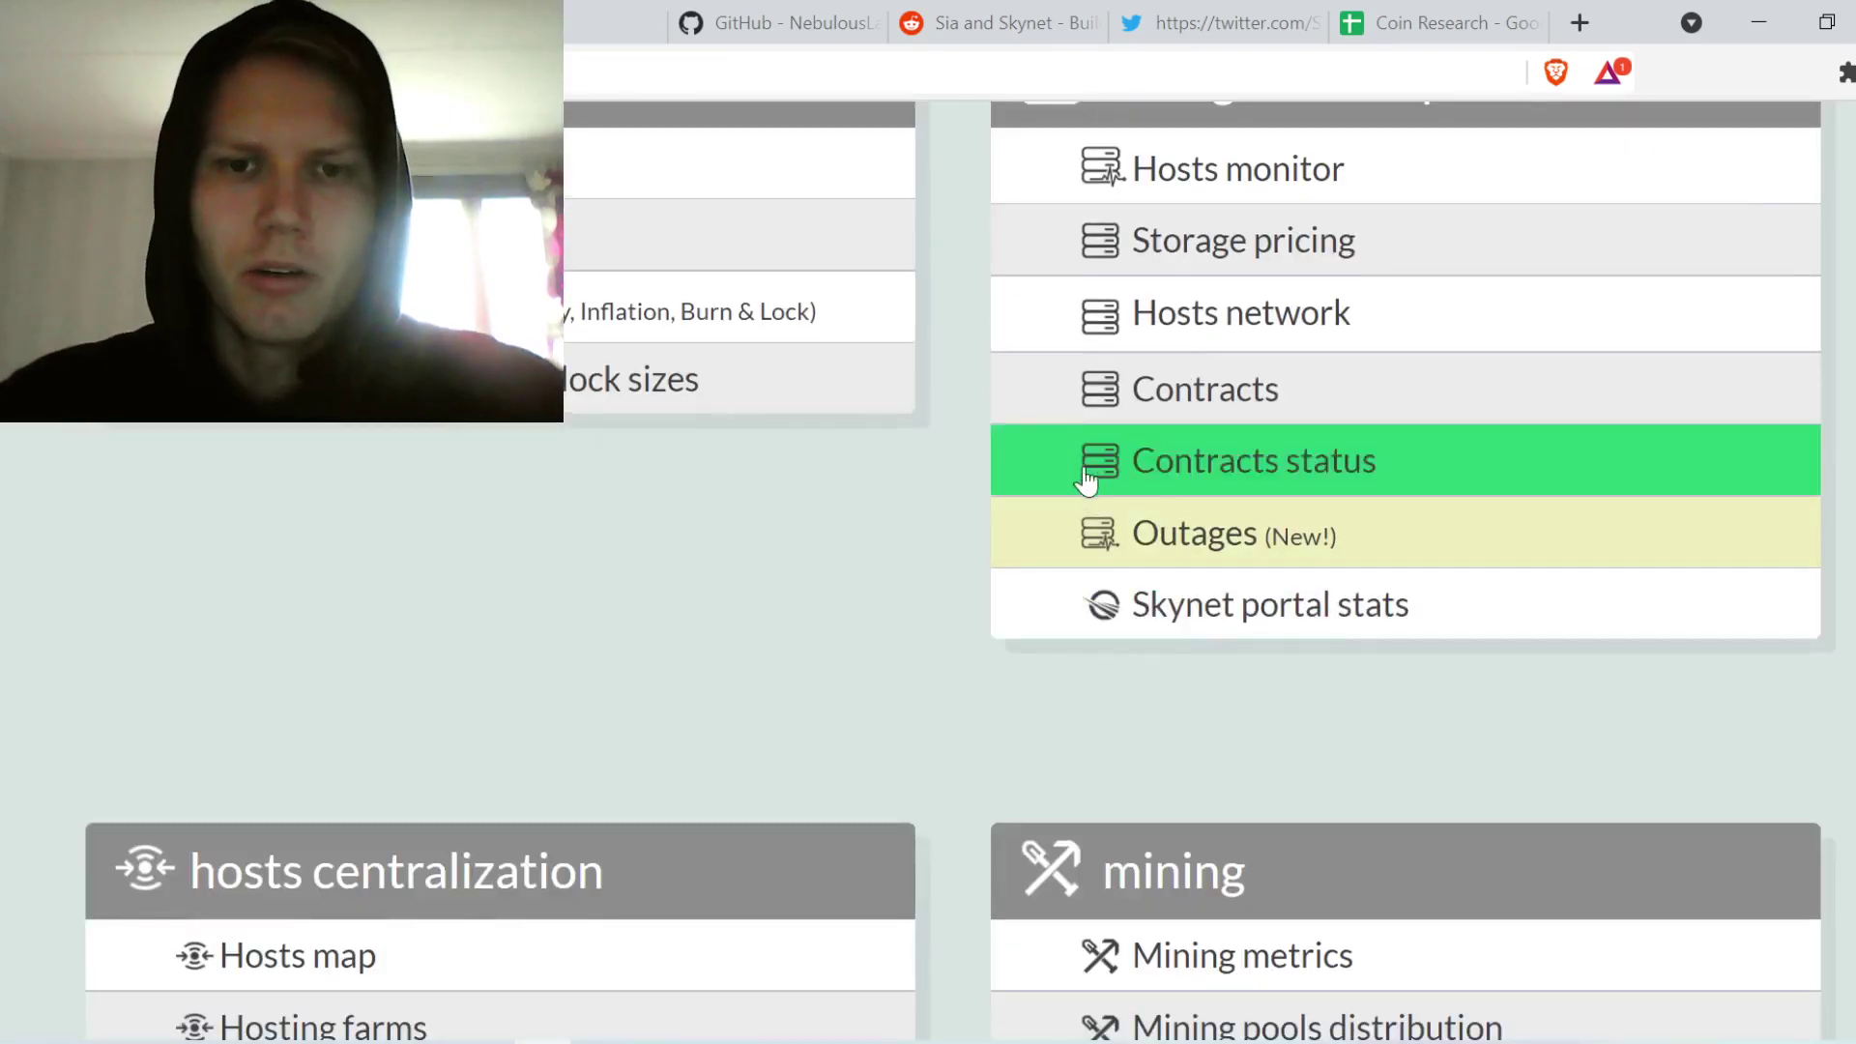
pyautogui.scroll(-5, 1086, 477)
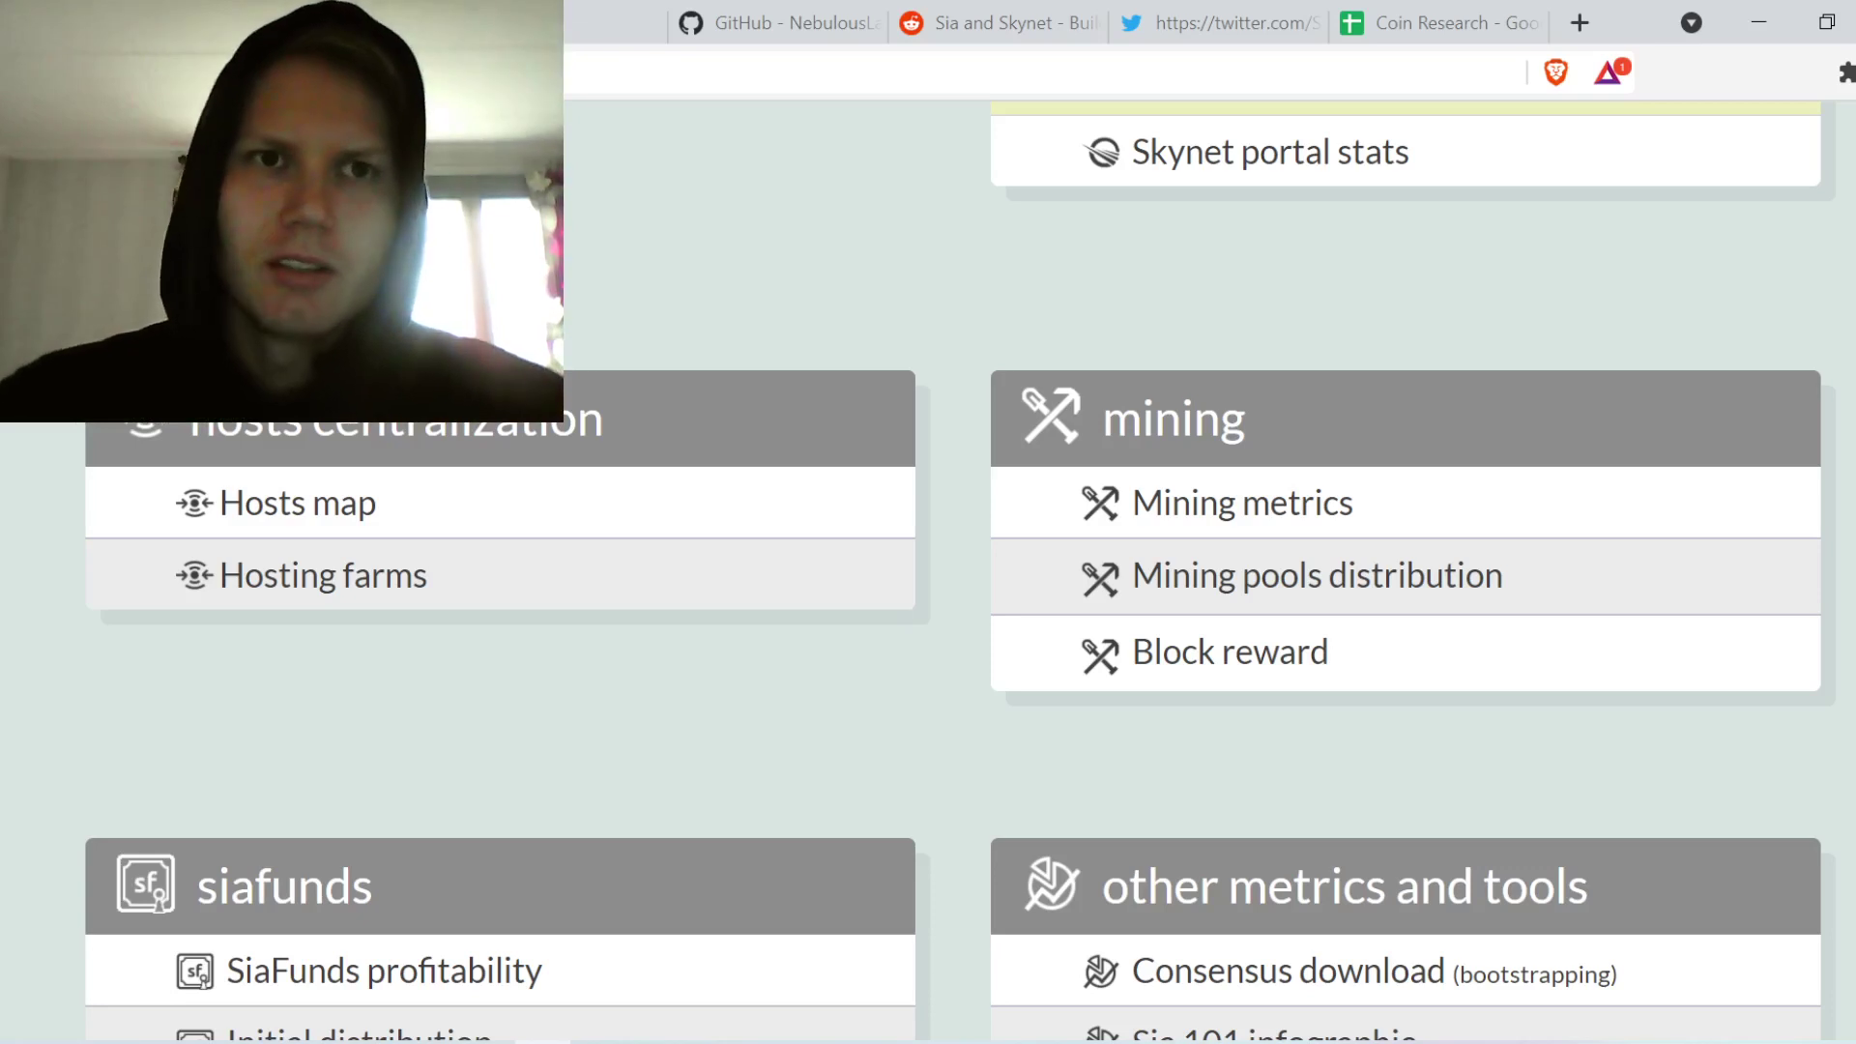
pyautogui.hotkey('ctrl', 'Tab')
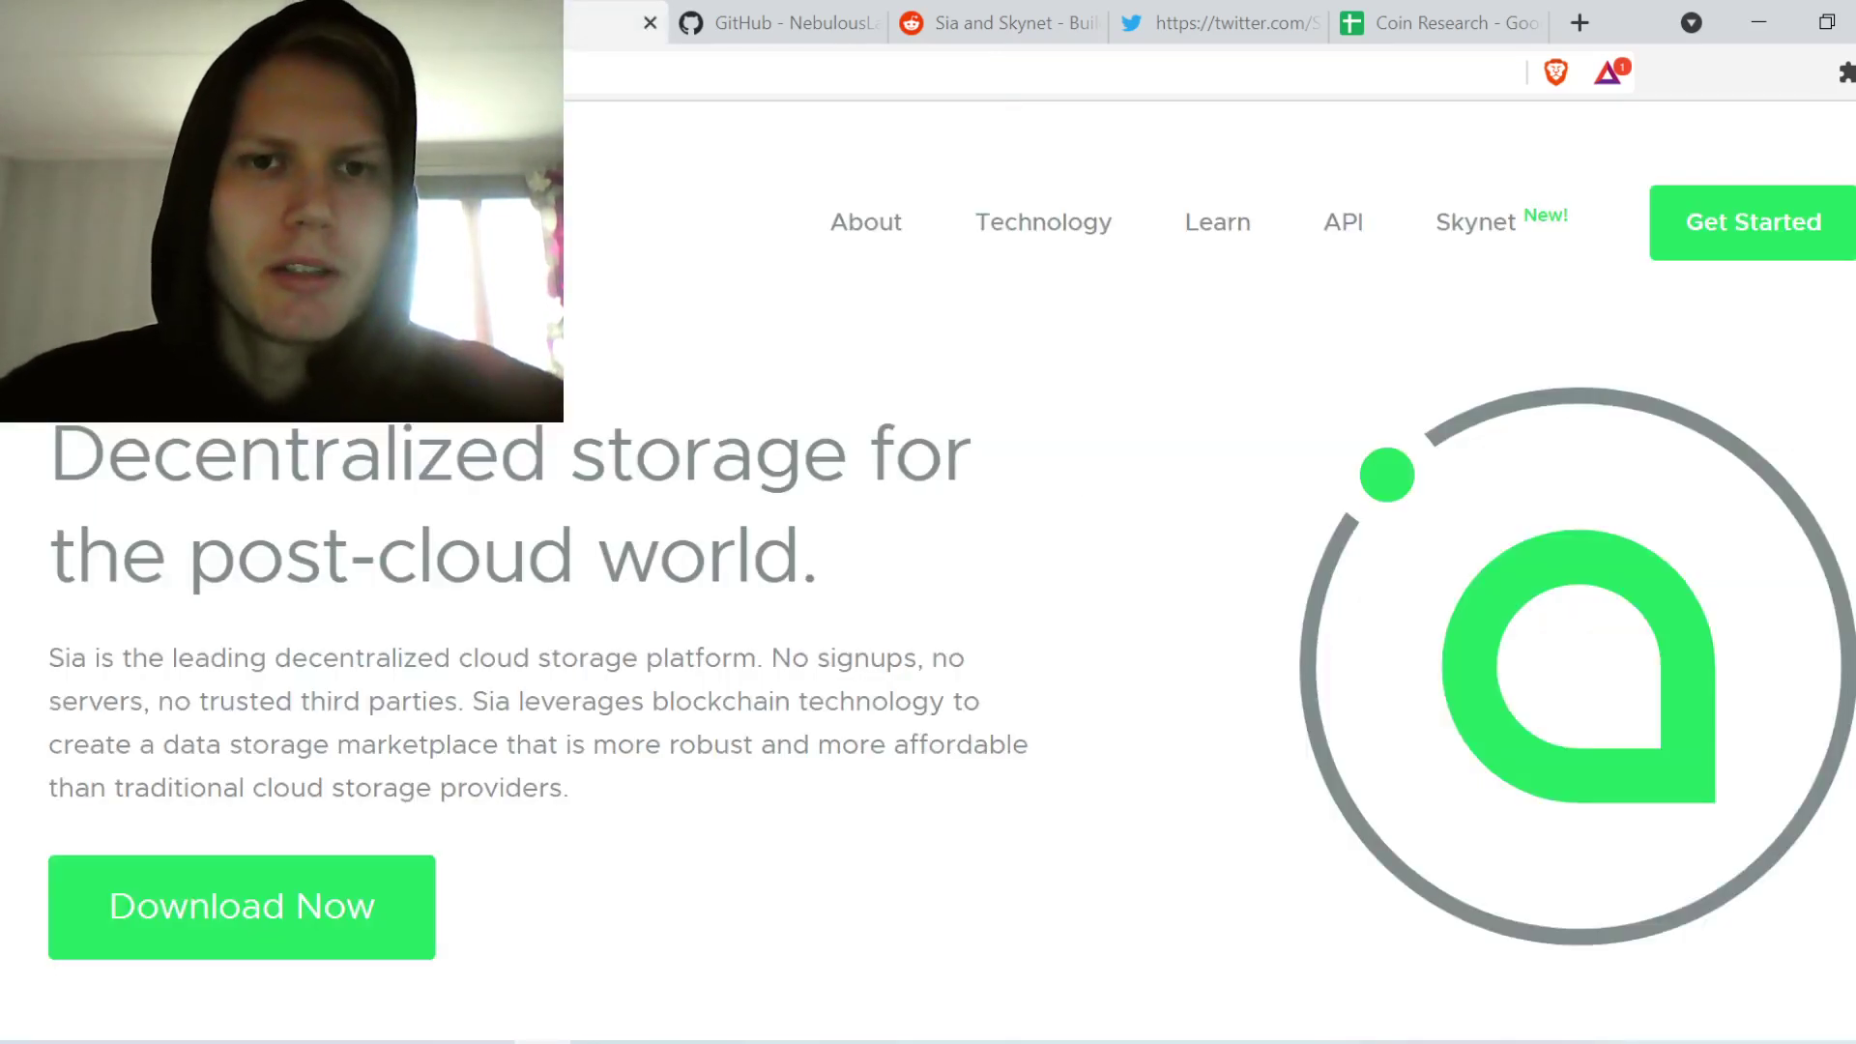